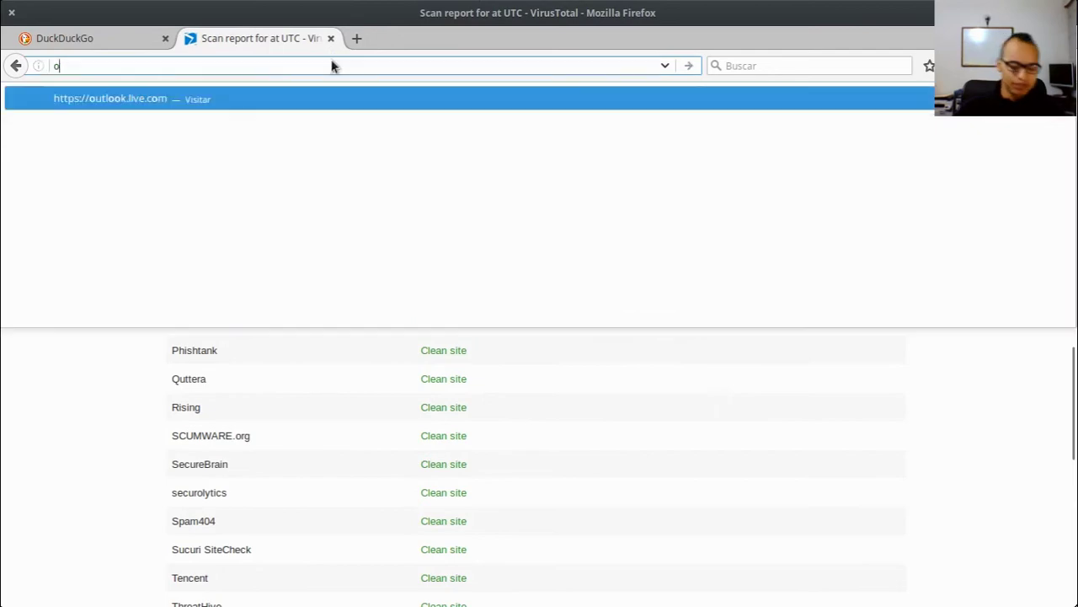
{"action": "key", "text": "BackSpace"}
{"action": "key", "text": "BackSpace"}
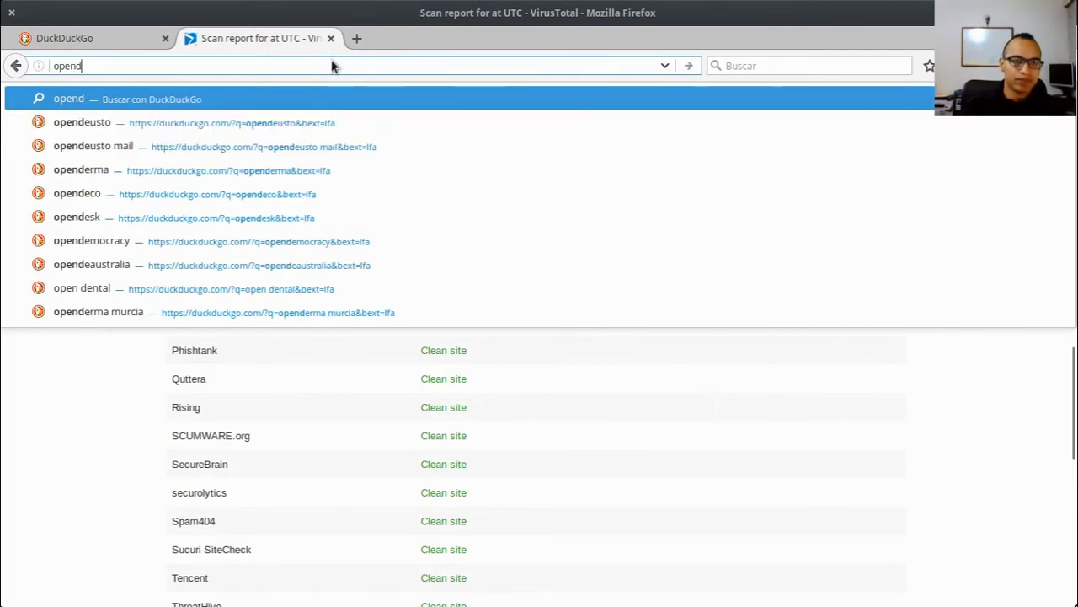
Step: Load the OpenDNS site and open its Personal home products page
{"action": "type", "text": "ns.org/"}
{"action": "key", "text": "Return"}
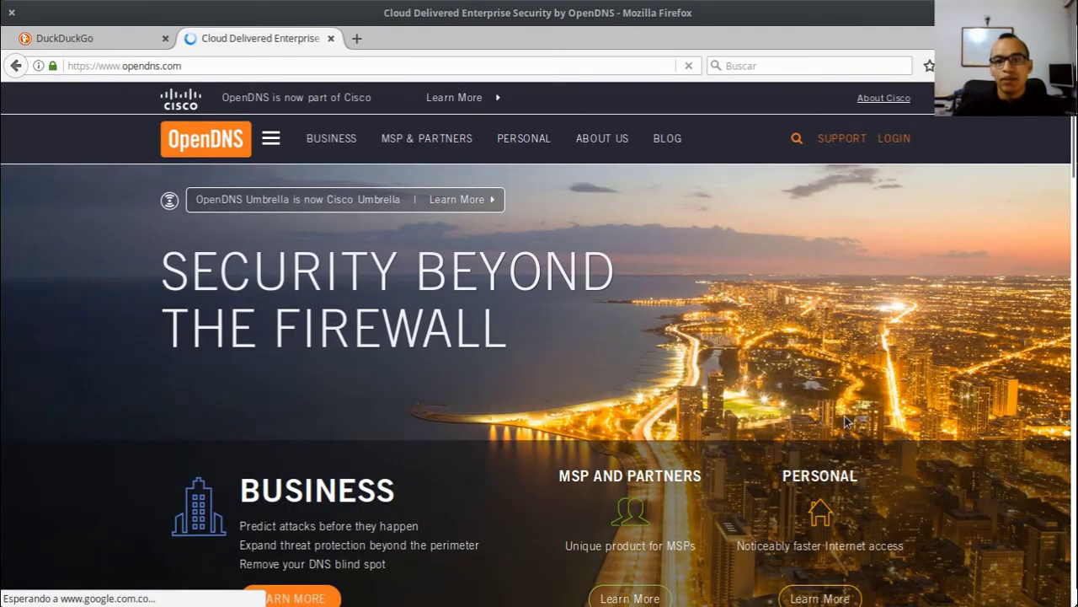
{"action": "left_click", "coordinate": [926, 482]}
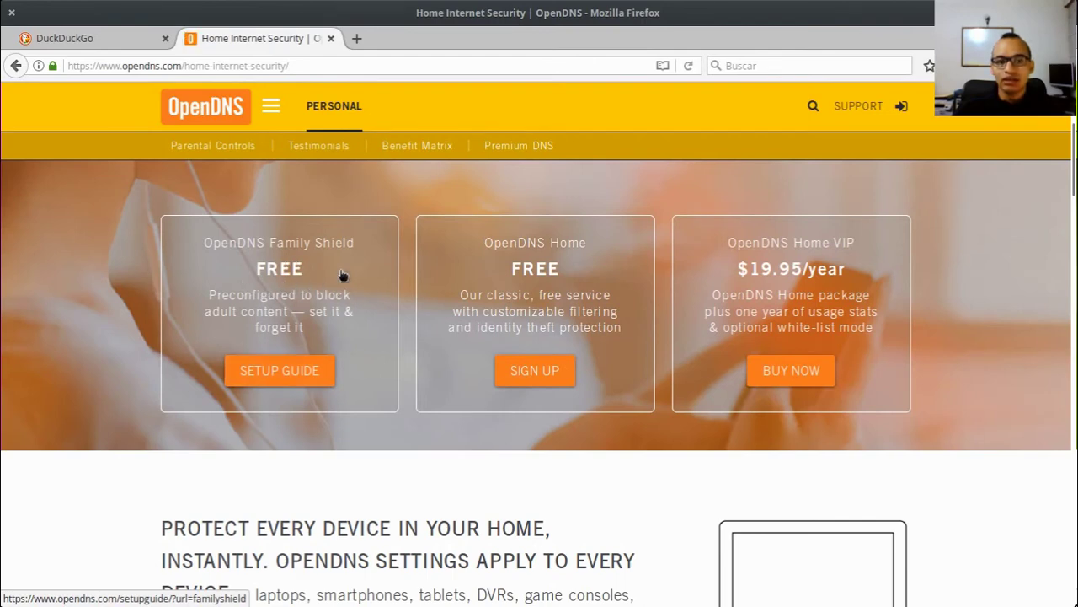
Step: Look through the Family Shield setup guide, then go back to Home Internet Security
{"action": "left_click", "coordinate": [252, 289]}
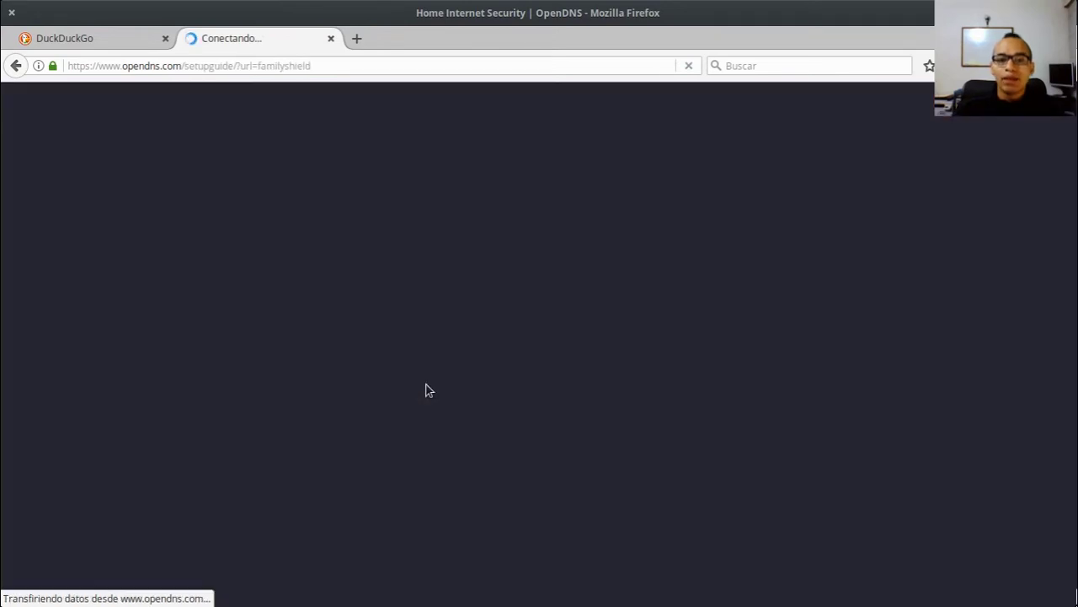
{"action": "scroll", "coordinate": [439, 383], "scroll_direction": "down", "scroll_amount": 10}
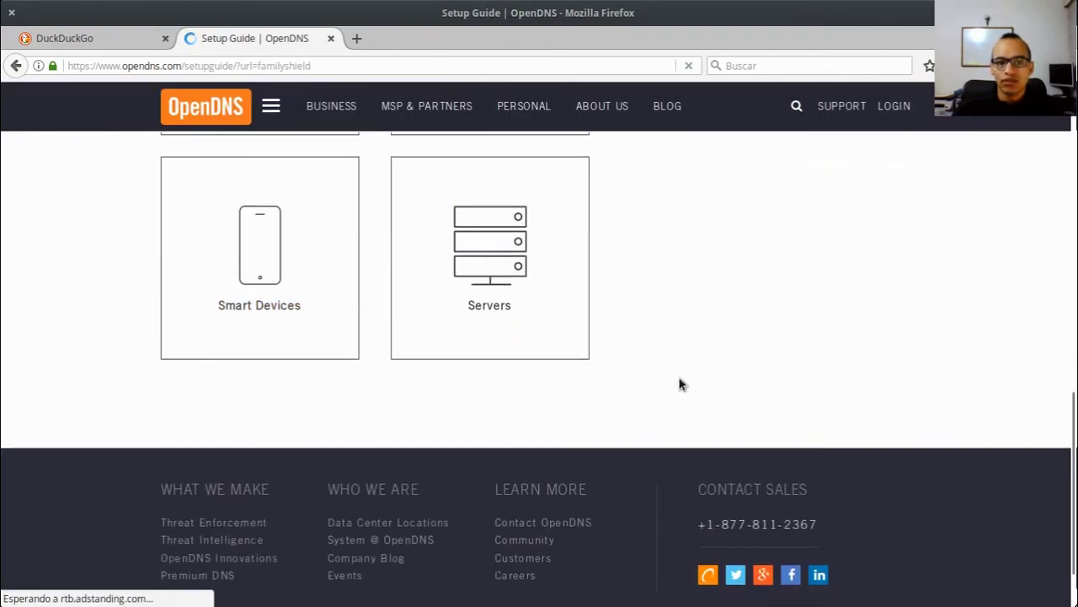
{"action": "scroll", "coordinate": [679, 380], "scroll_direction": "up", "scroll_amount": 10}
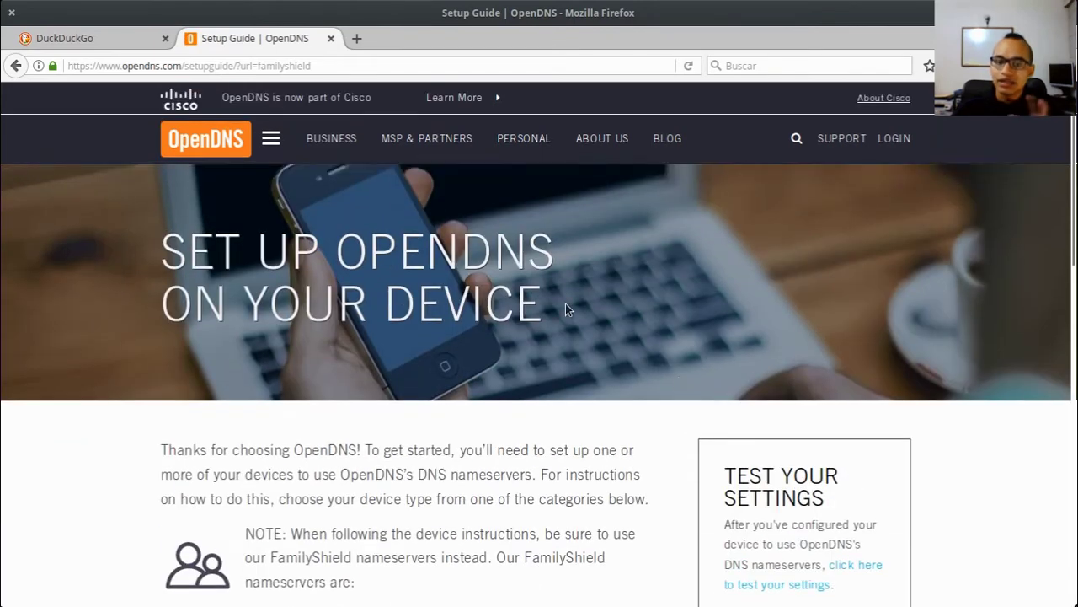
{"action": "left_click", "coordinate": [16, 65]}
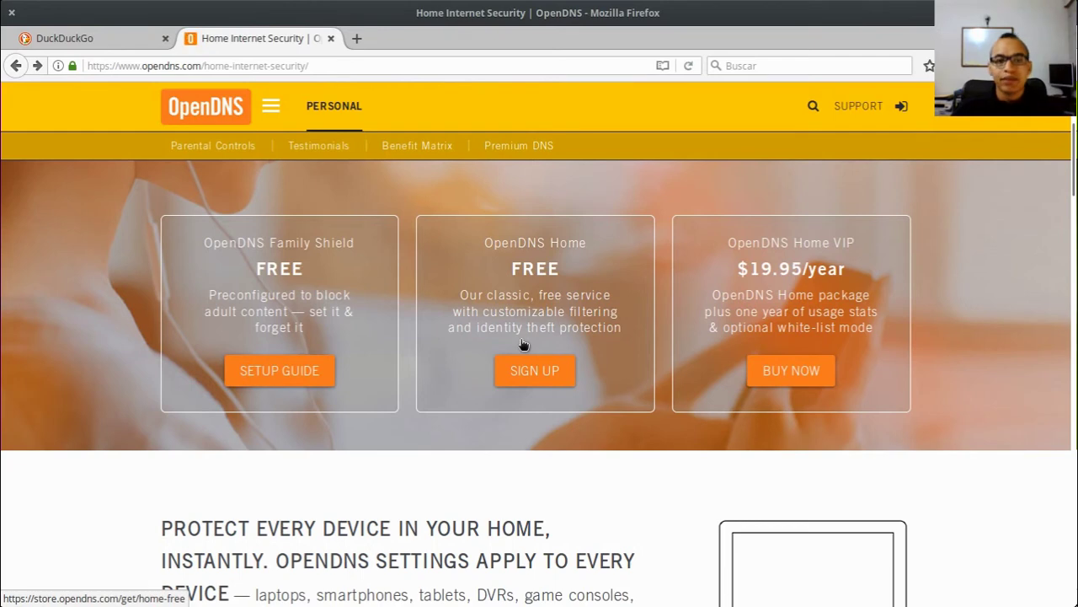
{"action": "left_click", "coordinate": [524, 342]}
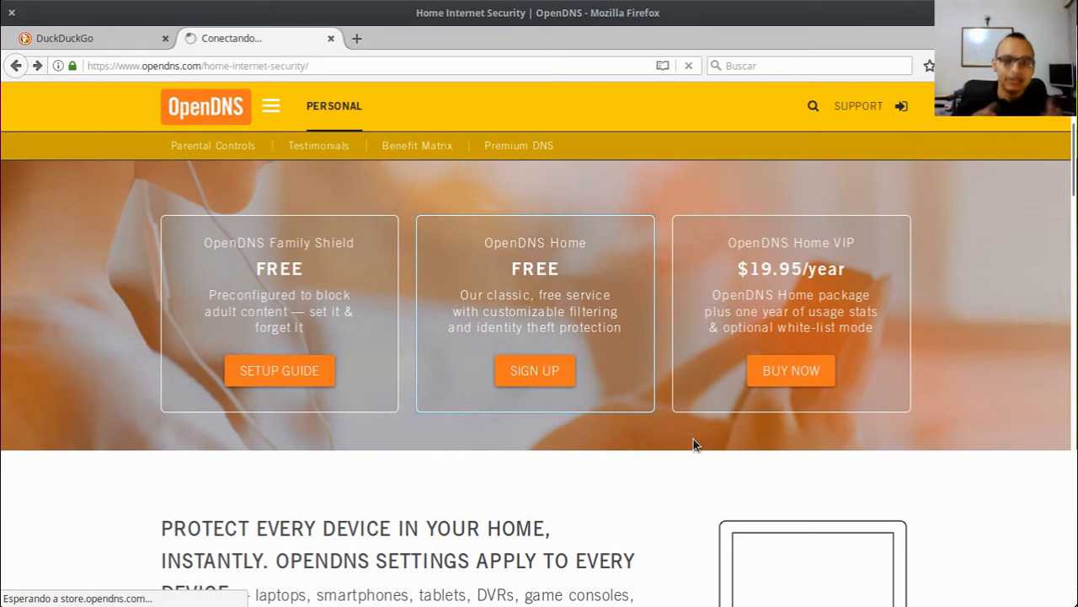
{"action": "left_click", "coordinate": [536, 370]}
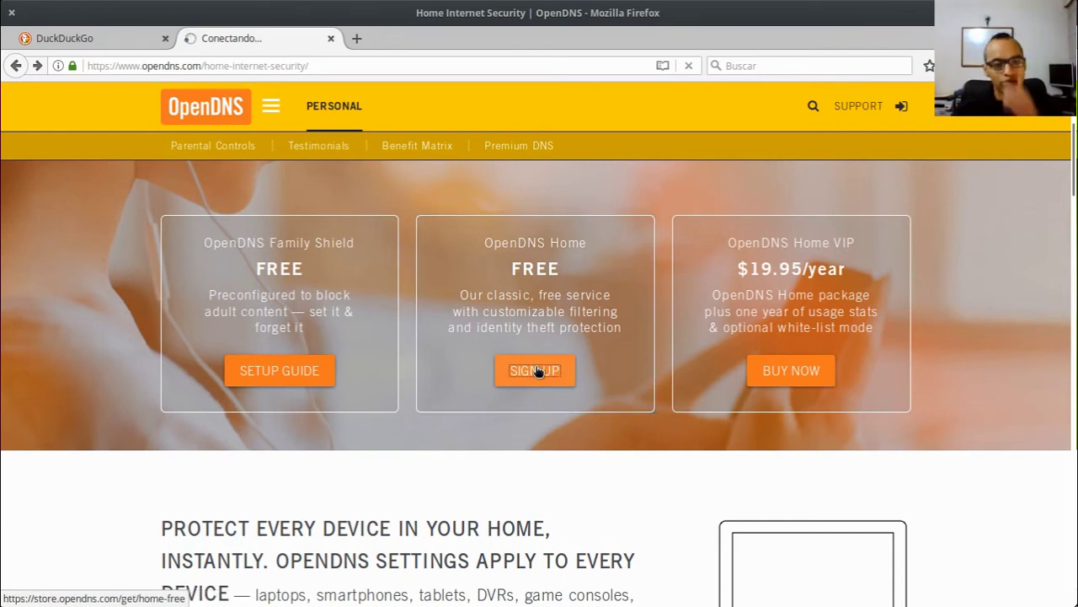
{"action": "left_click", "coordinate": [546, 241]}
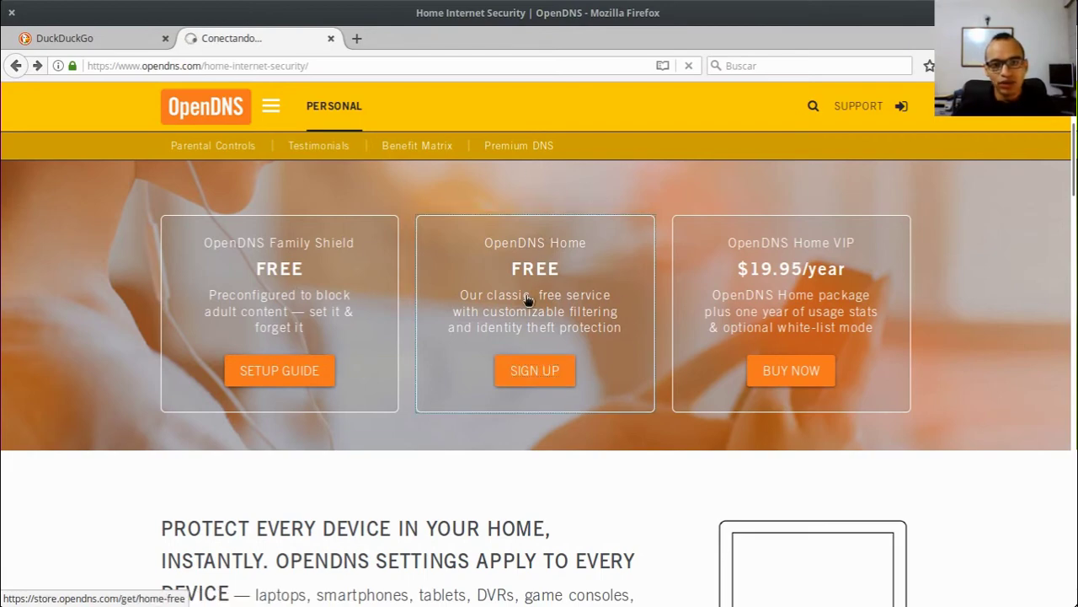
{"action": "scroll", "coordinate": [563, 413], "scroll_direction": "down", "scroll_amount": 5}
{"action": "scroll", "coordinate": [517, 430], "scroll_direction": "up", "scroll_amount": 5}
{"action": "left_click", "coordinate": [518, 411]}
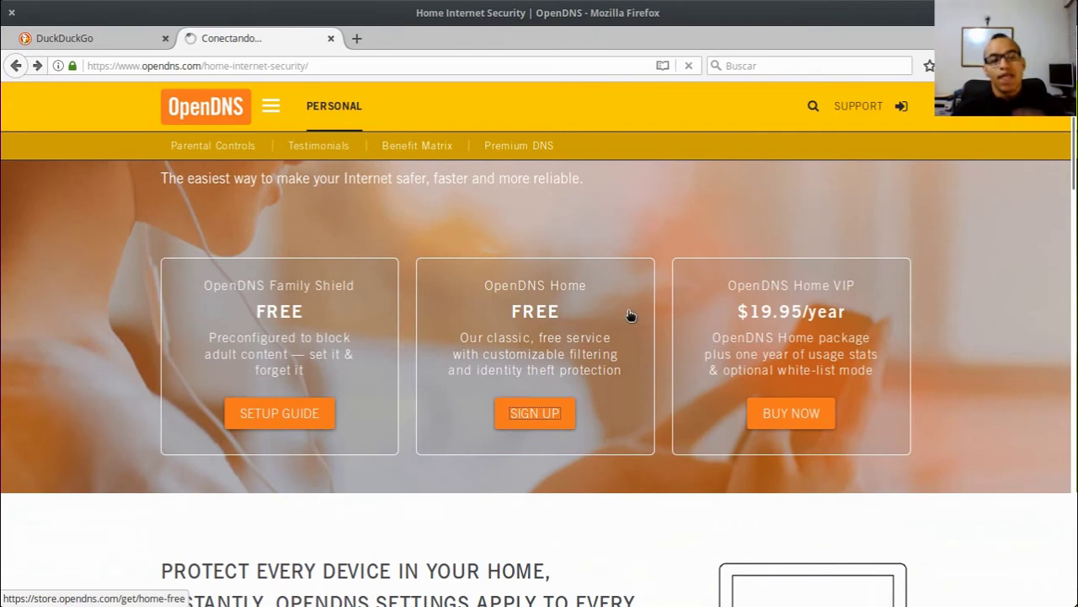
{"action": "left_click", "coordinate": [900, 105]}
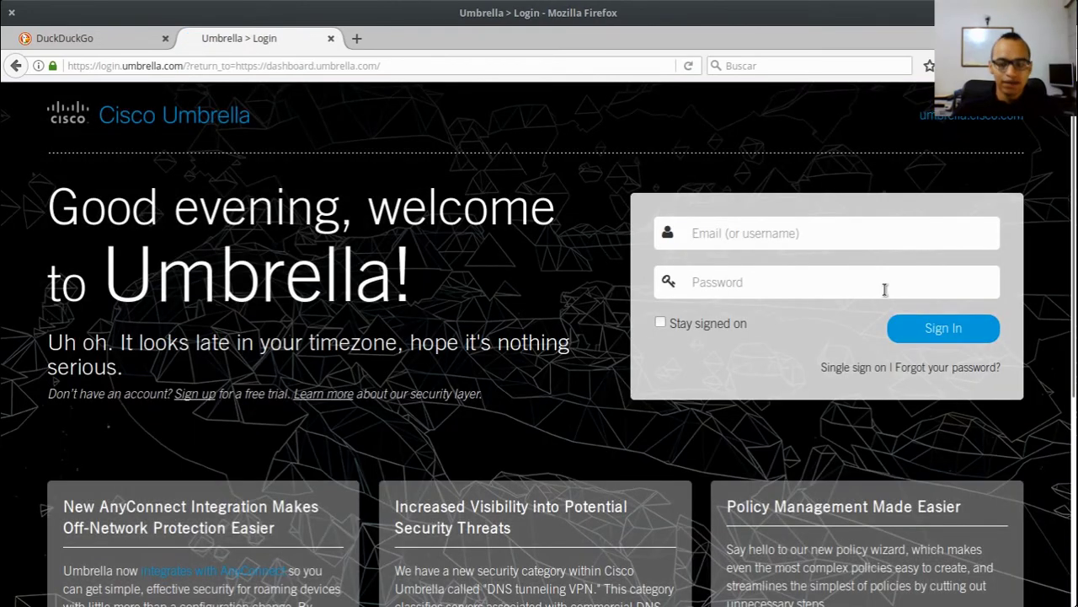
Step: Sign in to Cisco Umbrella with the saved login email and the pasted account password
{"action": "type", "text": "admin"}
{"action": "key", "text": "Down"}
{"action": "key", "text": "Tab"}
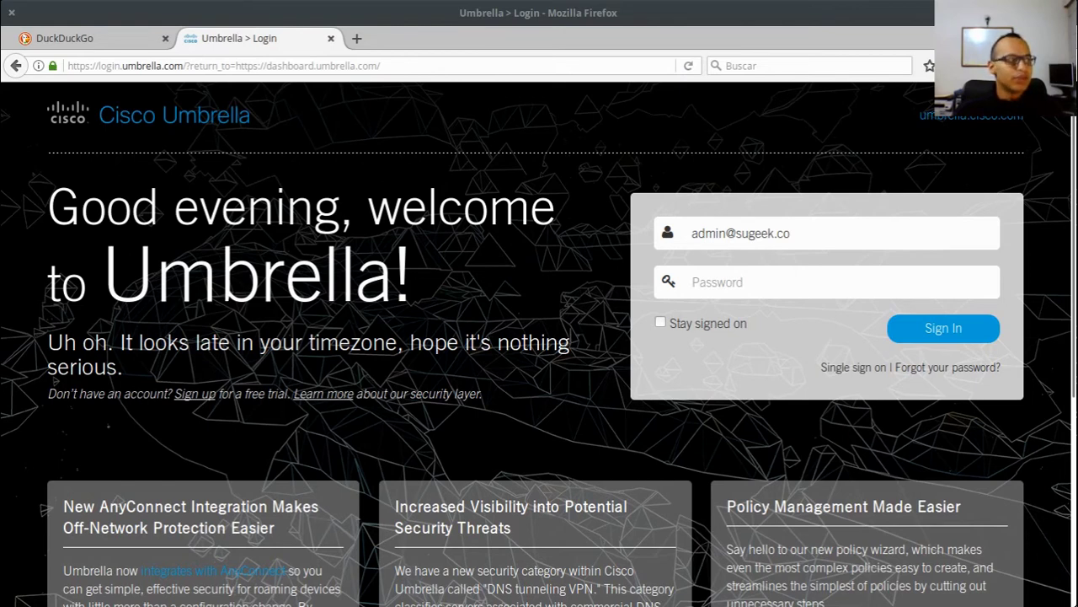
{"action": "left_click", "coordinate": [786, 279]}
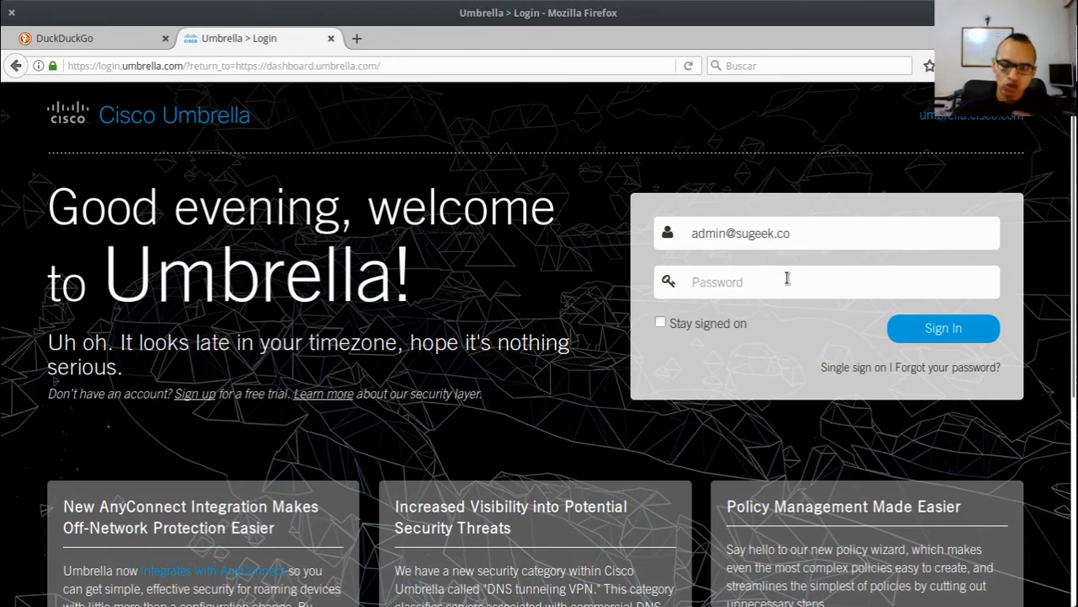
{"action": "key", "text": "ctrl+v"}
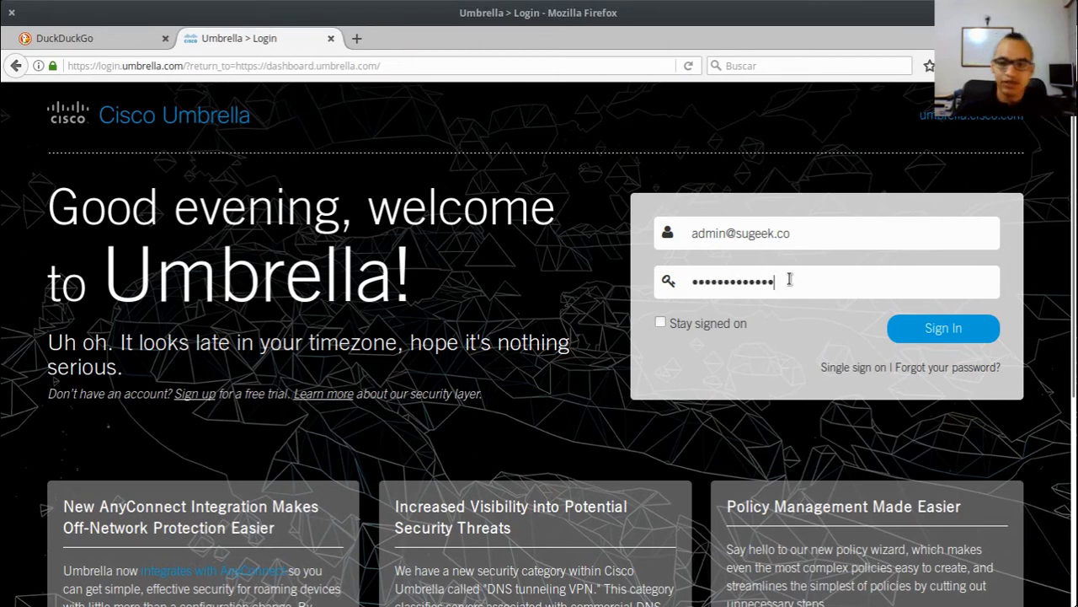
{"action": "left_click", "coordinate": [930, 336]}
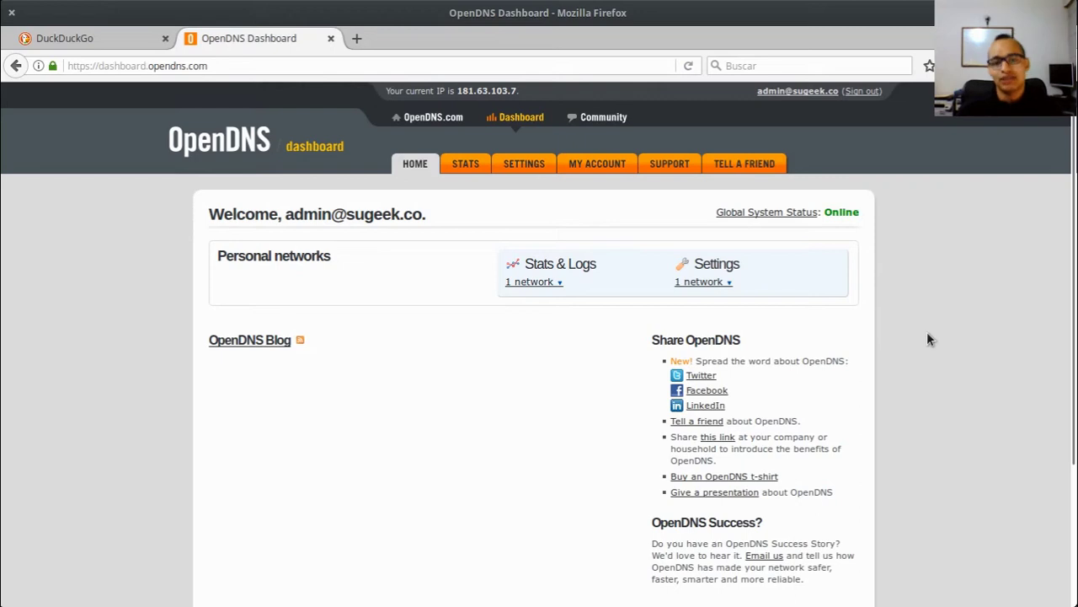
Step: Open the saved network's settings, browse Customization, and view its Stats and Logs page
{"action": "left_click", "coordinate": [539, 169]}
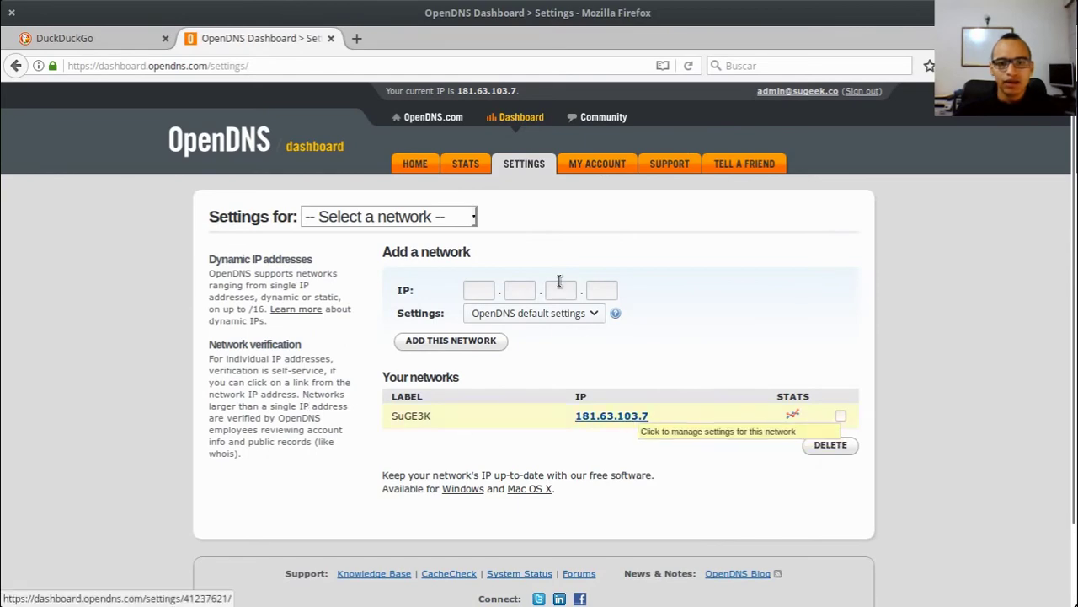
{"action": "left_click", "coordinate": [626, 418]}
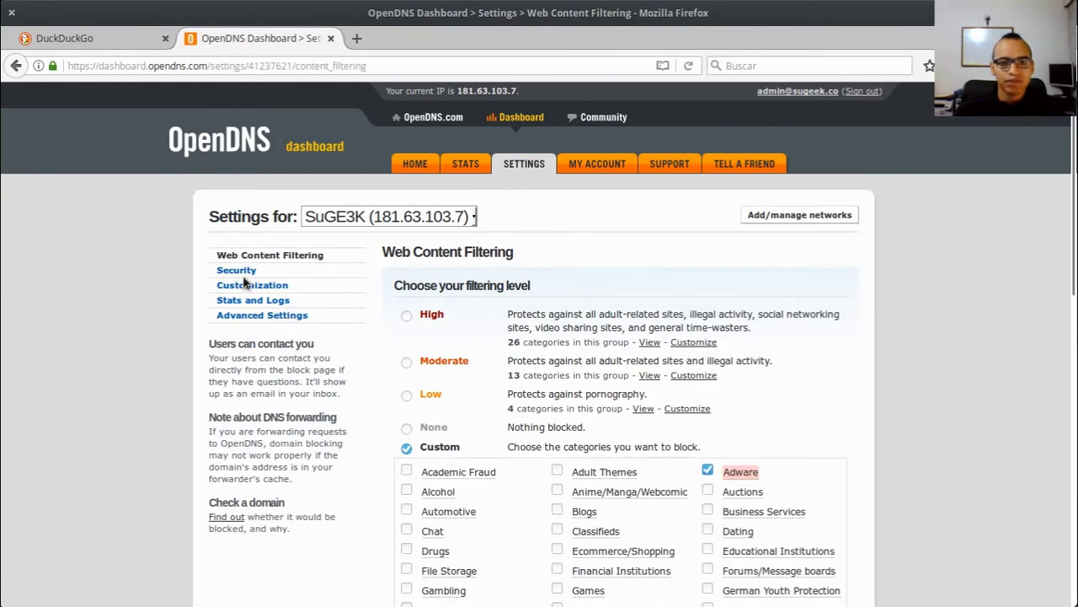
{"action": "left_click", "coordinate": [251, 287]}
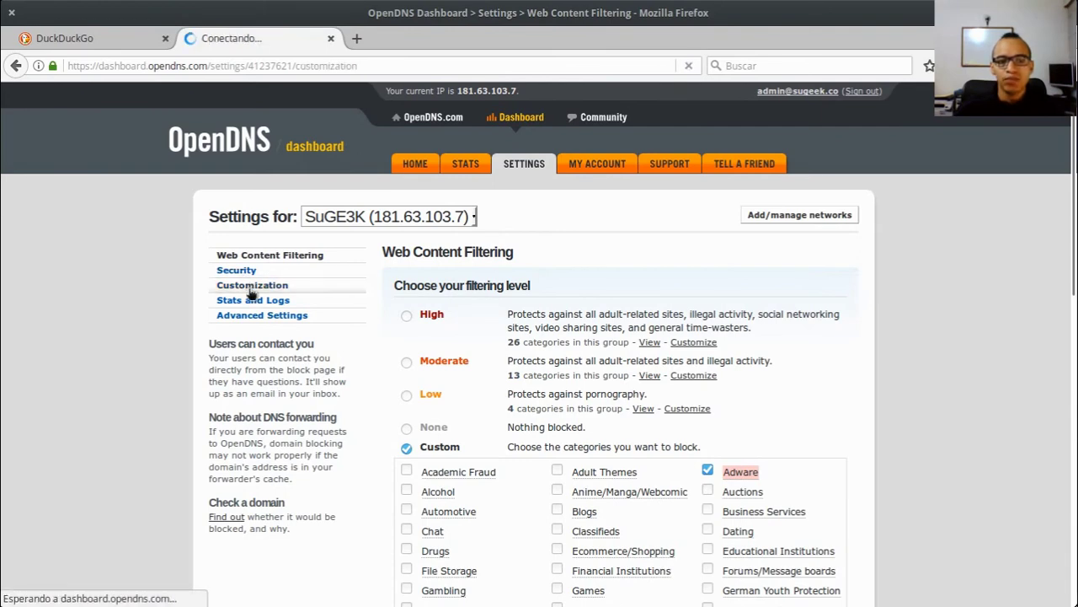
{"action": "scroll", "coordinate": [626, 140], "scroll_direction": "down", "scroll_amount": 8}
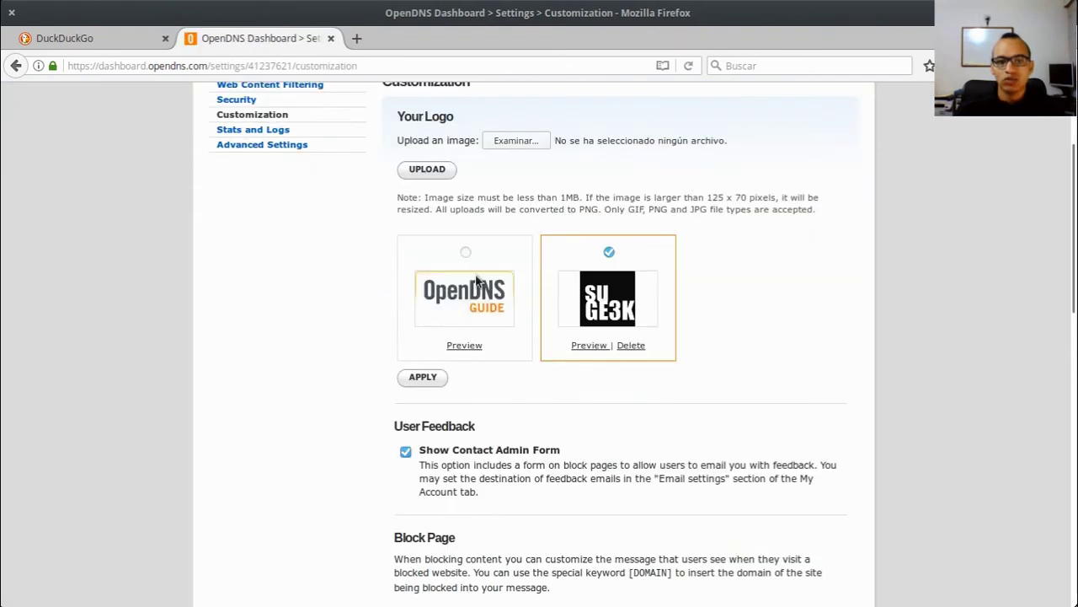
{"action": "scroll", "coordinate": [704, 353], "scroll_direction": "up", "scroll_amount": 2}
{"action": "scroll", "coordinate": [589, 358], "scroll_direction": "down", "scroll_amount": 3}
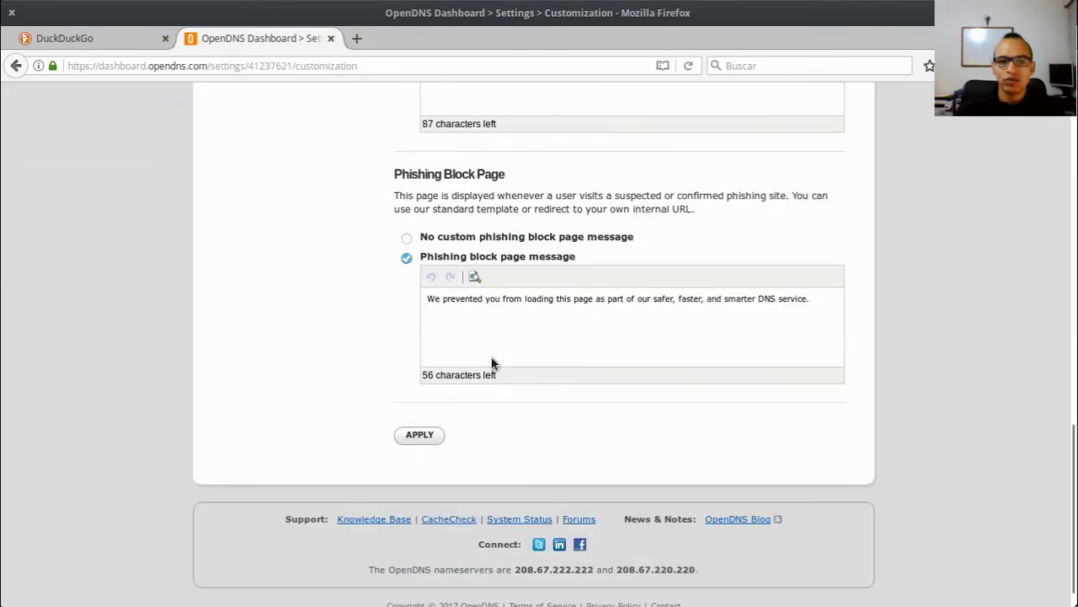
{"action": "scroll", "coordinate": [494, 362], "scroll_direction": "up", "scroll_amount": 5}
{"action": "scroll", "coordinate": [425, 305], "scroll_direction": "up", "scroll_amount": 3}
{"action": "left_click", "coordinate": [289, 301]}
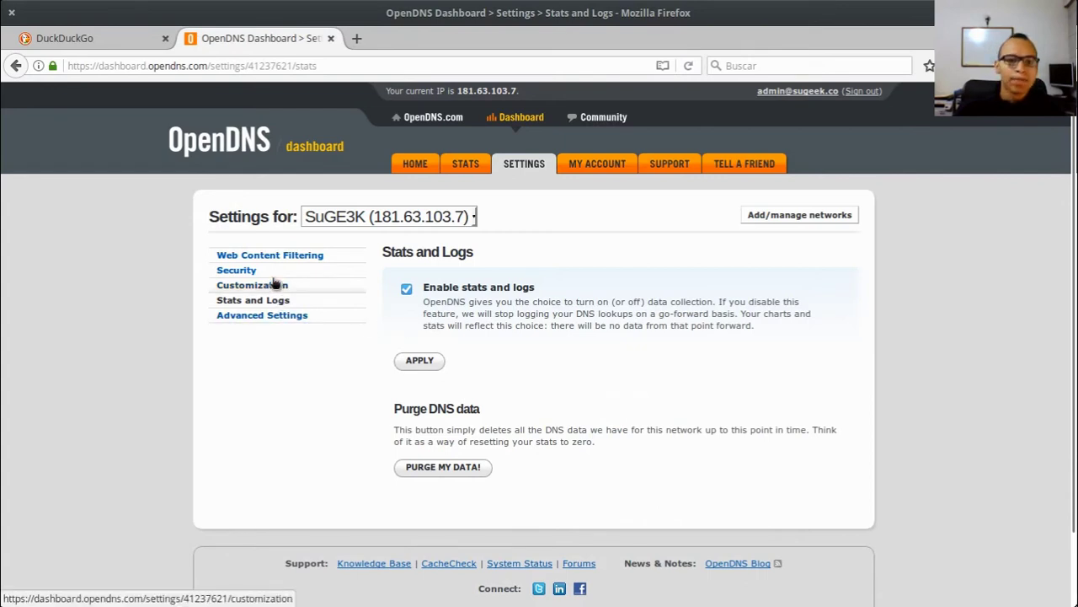
Step: Browse the network's Advanced Settings and Security options, then return to Web Content Filtering
{"action": "left_click", "coordinate": [282, 323]}
{"action": "left_click", "coordinate": [242, 273]}
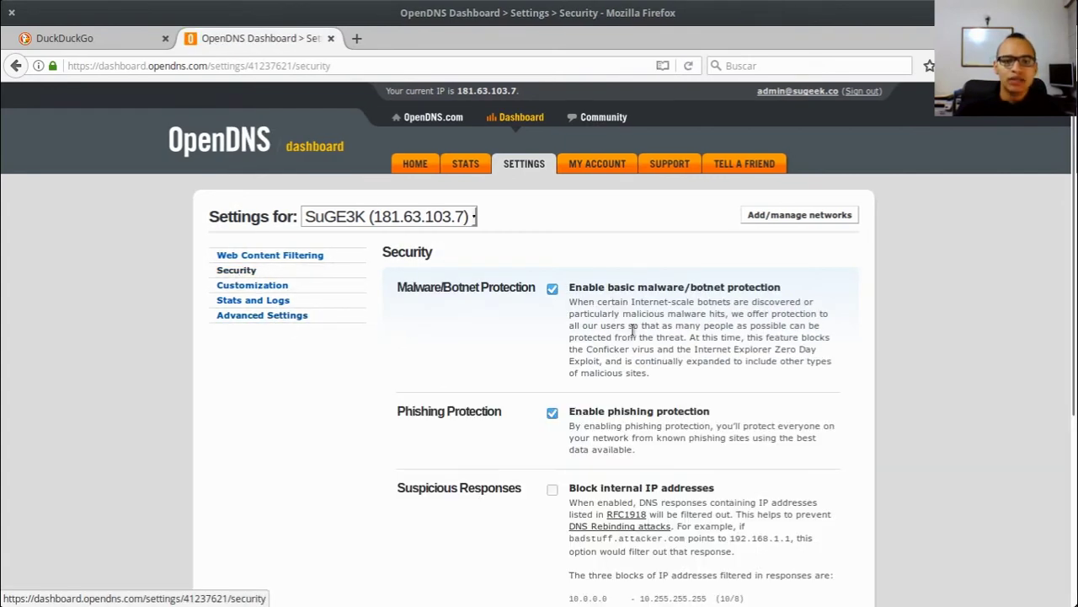
{"action": "scroll", "coordinate": [747, 381], "scroll_direction": "down", "scroll_amount": 1}
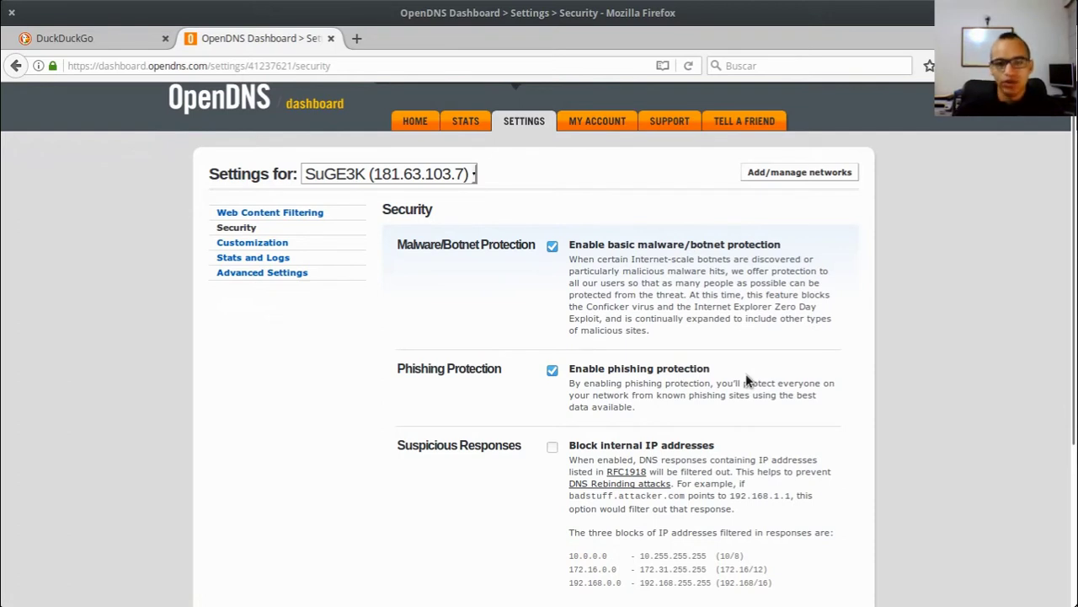
{"action": "scroll", "coordinate": [712, 392], "scroll_direction": "down", "scroll_amount": 5}
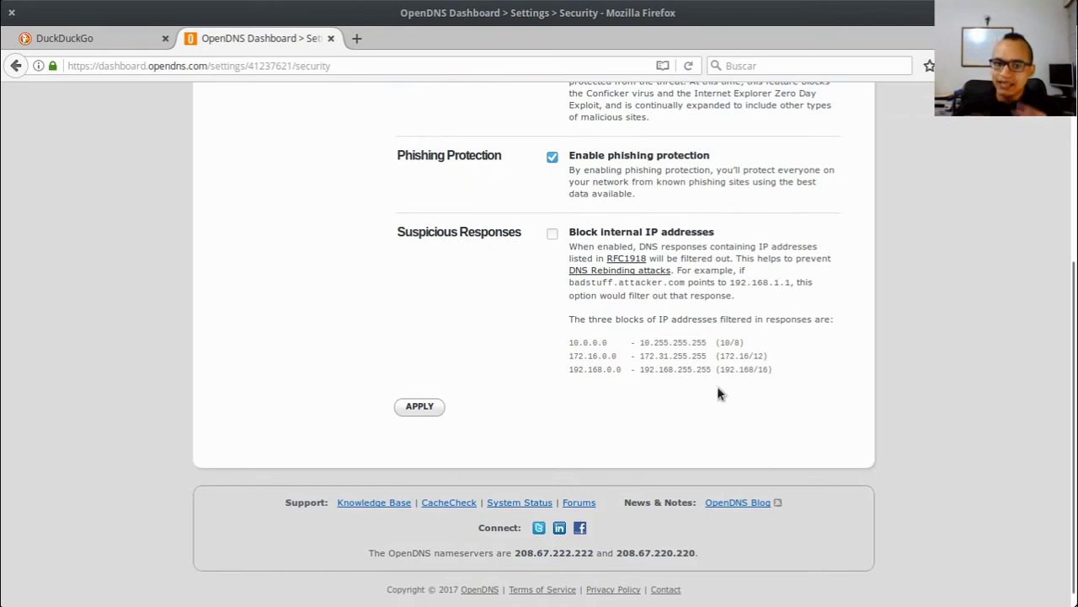
{"action": "scroll", "coordinate": [717, 392], "scroll_direction": "up", "scroll_amount": 6}
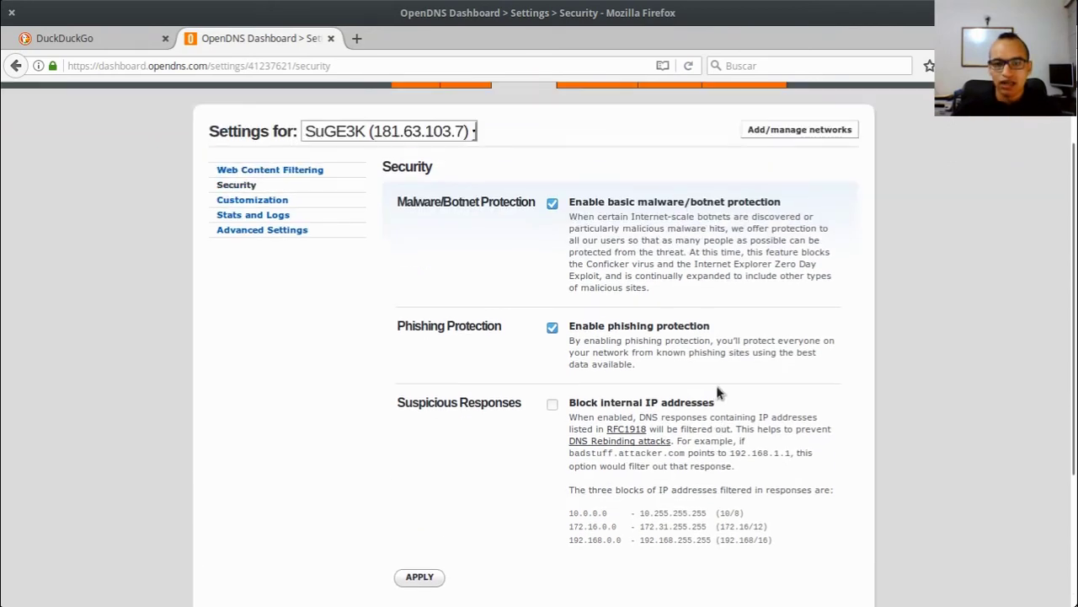
{"action": "left_click", "coordinate": [287, 254]}
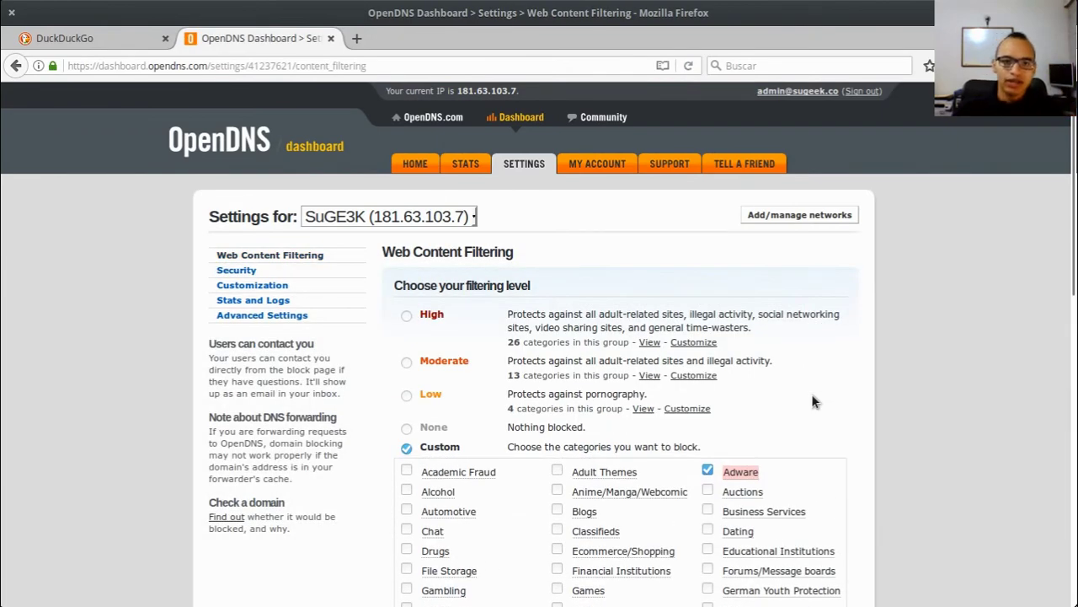
Step: Review the Custom filter blocking Adware, Proxy/Anonymizer and Web Spam, then open a new browser tab
{"action": "scroll", "coordinate": [813, 402], "scroll_direction": "down", "scroll_amount": 3}
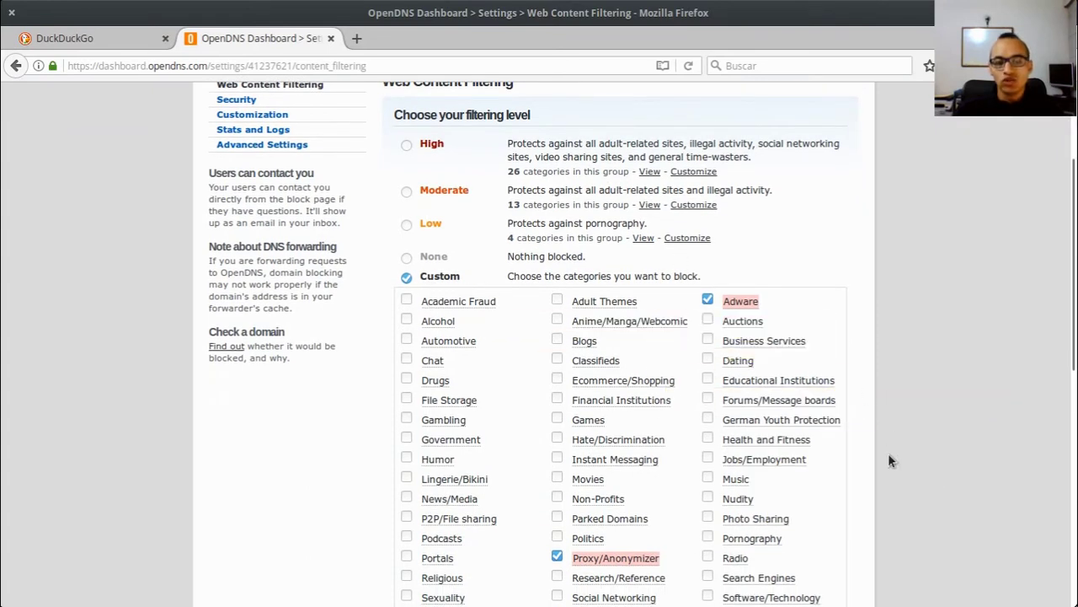
{"action": "scroll", "coordinate": [888, 453], "scroll_direction": "down", "scroll_amount": 3}
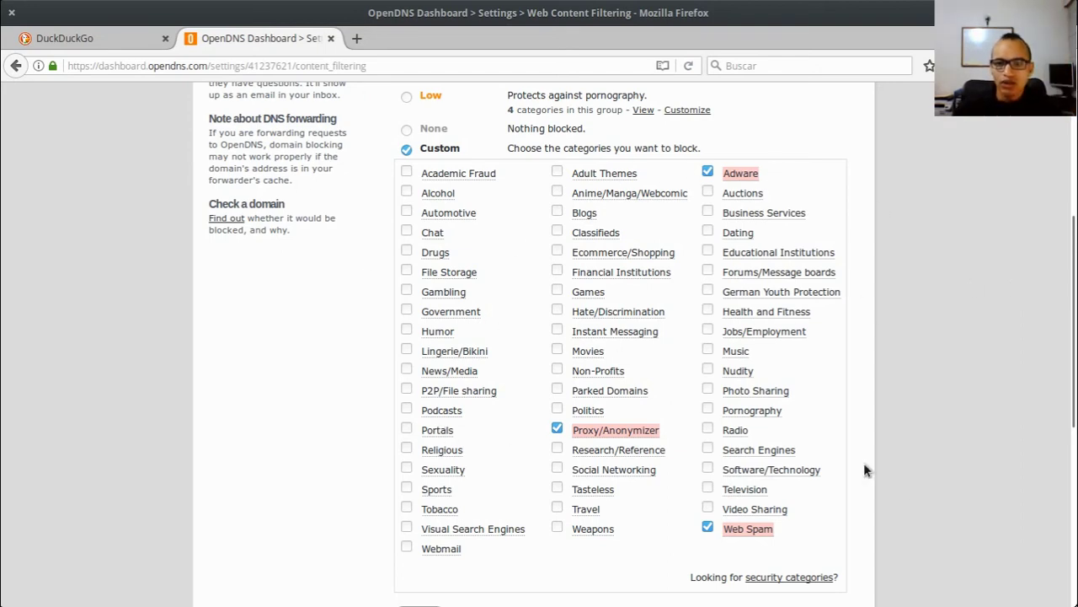
{"action": "scroll", "coordinate": [863, 470], "scroll_direction": "down", "scroll_amount": 5}
{"action": "left_click", "coordinate": [510, 524]}
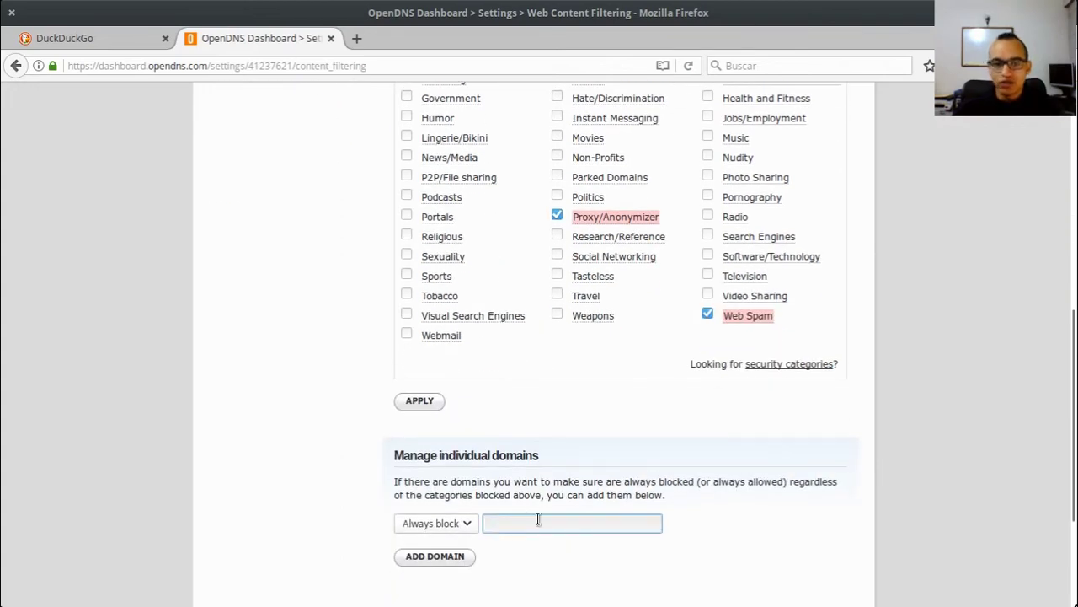
{"action": "scroll", "coordinate": [859, 381], "scroll_direction": "up", "scroll_amount": 6}
{"action": "scroll", "coordinate": [864, 373], "scroll_direction": "down", "scroll_amount": 6}
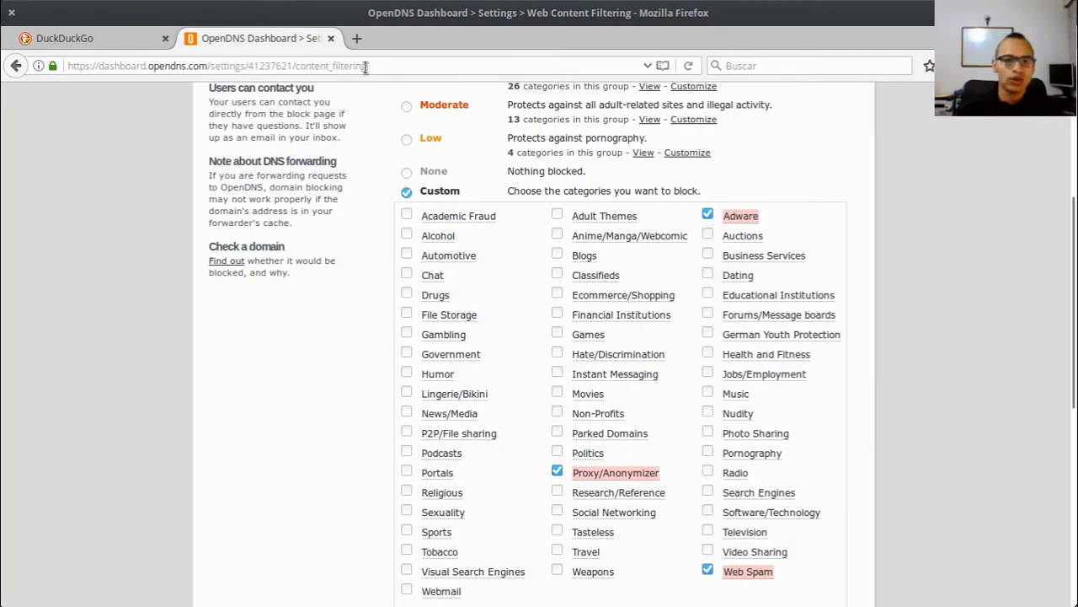
{"action": "left_click", "coordinate": [356, 38]}
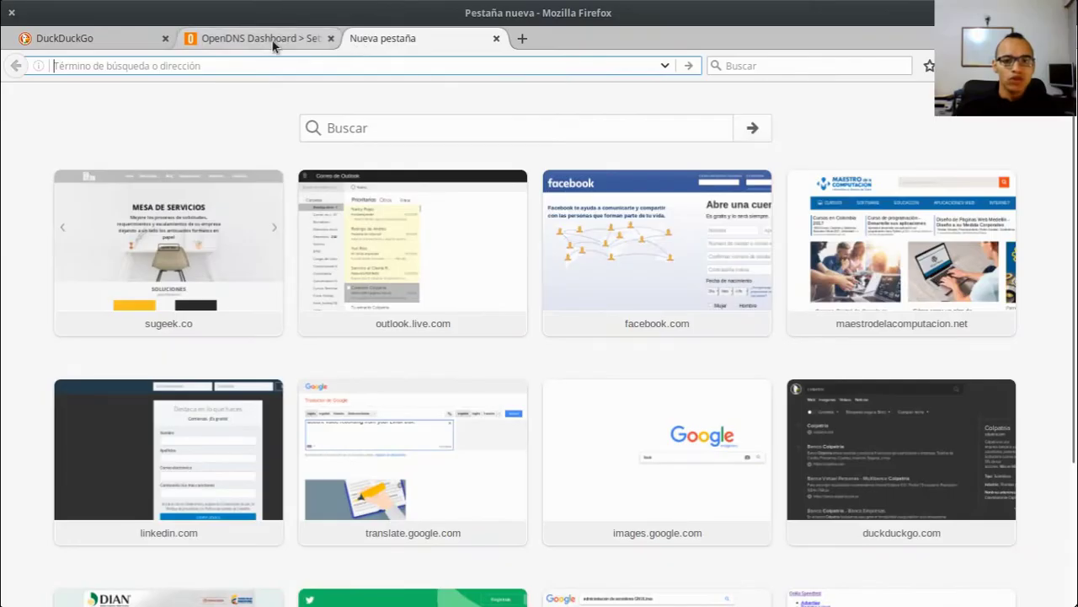
Step: Load hidemyass.com/es in the new tab, trimming the suggested address's trailing path
{"action": "left_click", "coordinate": [303, 38]}
{"action": "left_click", "coordinate": [408, 30]}
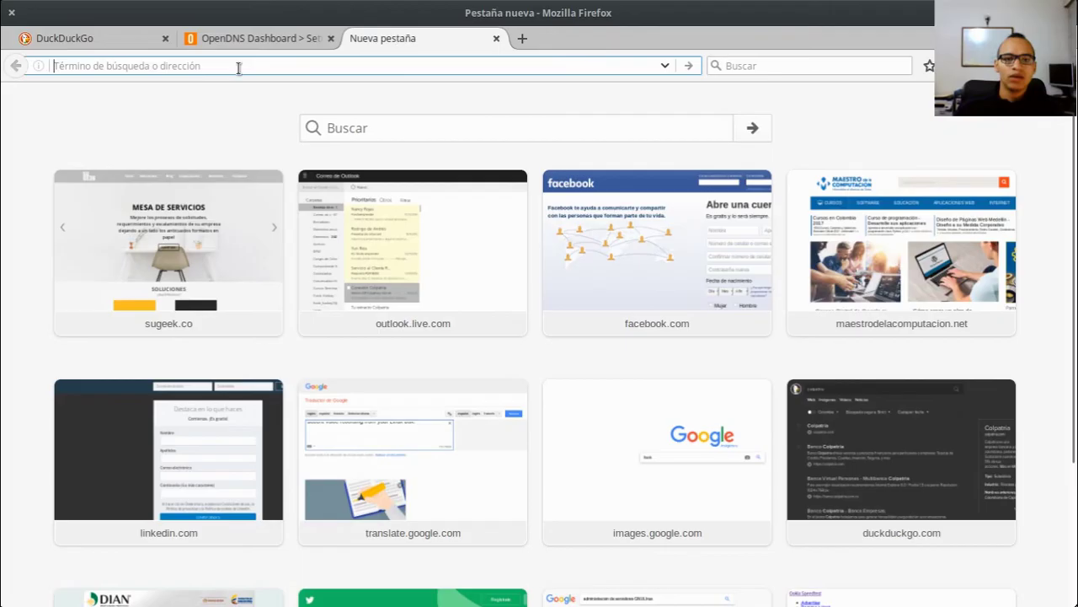
{"action": "type", "text": "hidemy"}
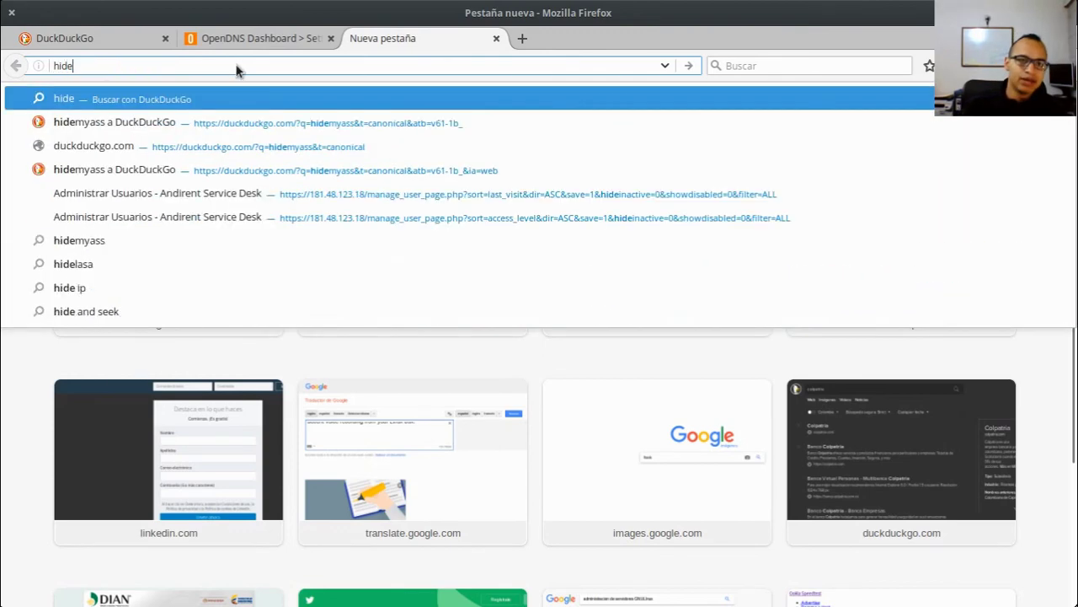
{"action": "key", "text": "Down"}
{"action": "key", "text": "Down"}
{"action": "key", "text": "Down"}
{"action": "key", "text": "Down"}
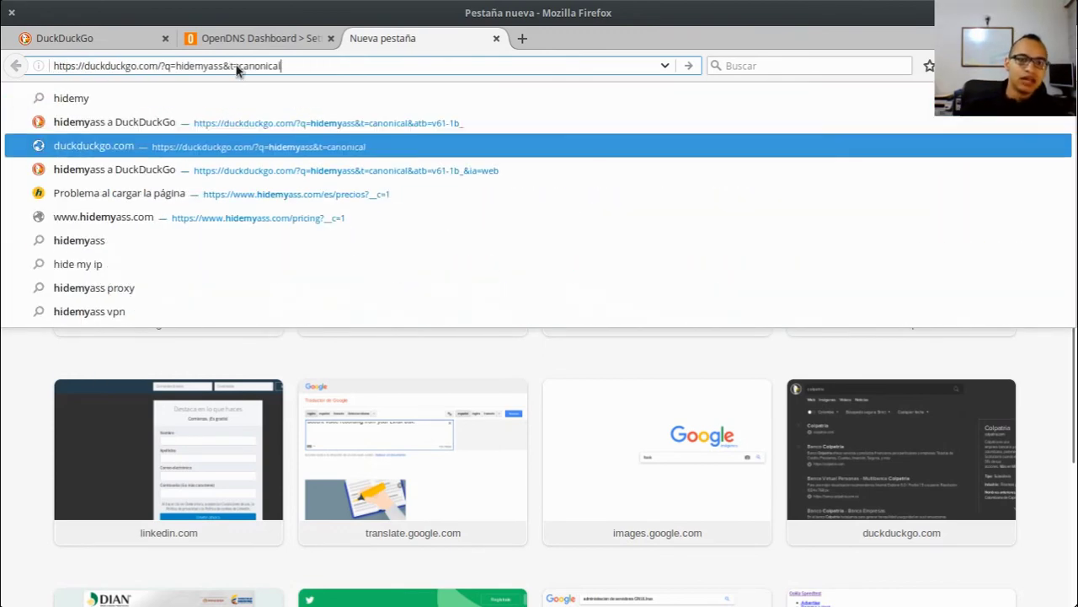
{"action": "key", "text": "Escape"}
{"action": "key", "text": "shift+Left"}
{"action": "key", "text": "shift+Left"}
{"action": "key", "text": "shift+Left"}
{"action": "key", "text": "shift+Left"}
{"action": "key", "text": "shift+Left"}
{"action": "key", "text": "shift+Left"}
{"action": "key", "text": "shift+Left"}
{"action": "key", "text": "shift+Left"}
{"action": "key", "text": "shift+Left"}
{"action": "key", "text": "shift+Left"}
{"action": "key", "text": "shift+Left"}
{"action": "key", "text": "shift+Left"}
{"action": "key", "text": "shift+Left"}
{"action": "key", "text": "shift+Left"}
{"action": "key", "text": "shift+Left"}
{"action": "key", "text": "shift+Left"}
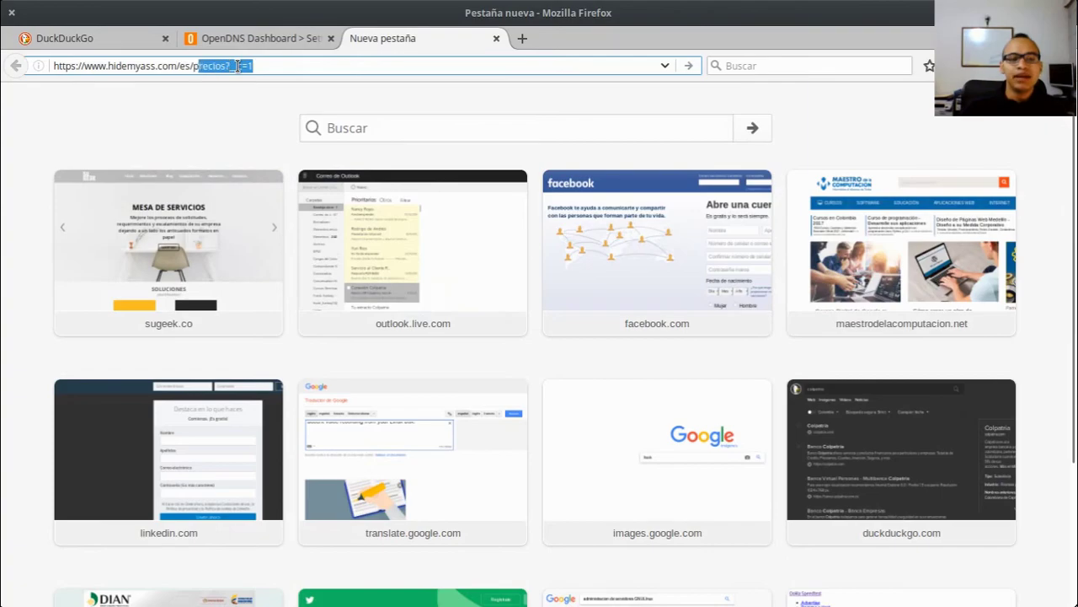
{"action": "key", "text": "BackSpace"}
{"action": "key", "text": "Return"}
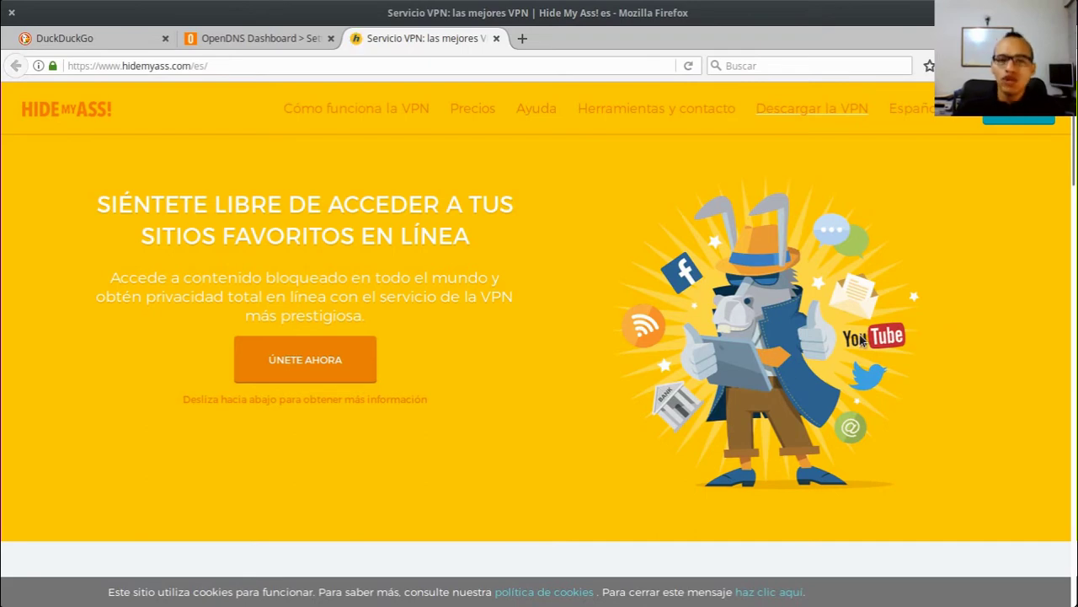
Step: Compare the loaded Hide My Ass! page with the OpenDNS settings tab
{"action": "left_click", "coordinate": [282, 51]}
{"action": "left_click", "coordinate": [390, 42]}
{"action": "left_click_drag", "start_coordinate": [89, 65], "coordinate": [67, 66]}
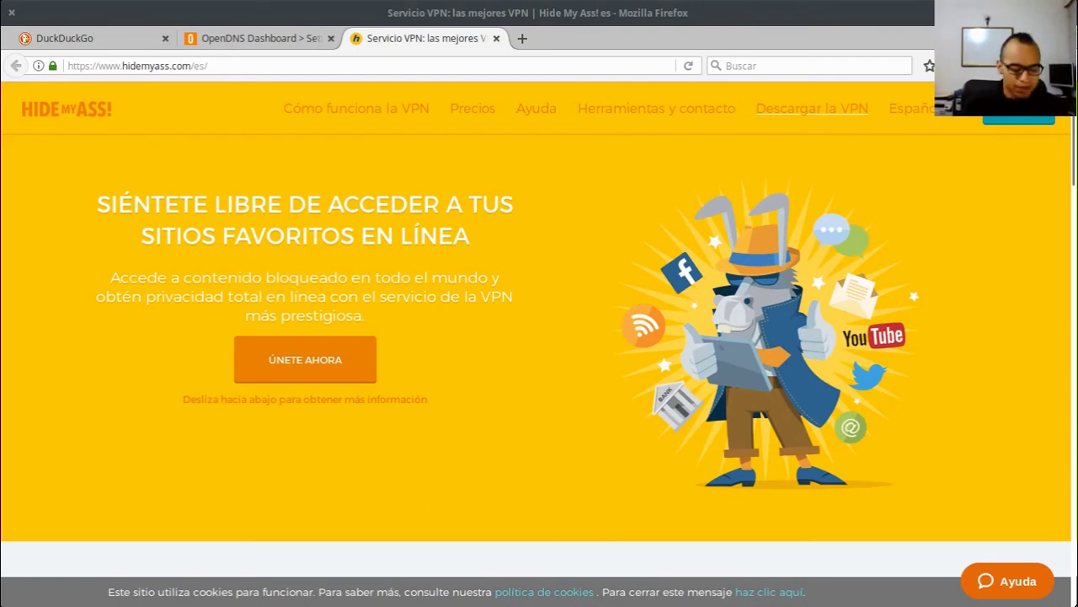
{"action": "left_click", "coordinate": [269, 38]}
Step: Copy nameserver 208.67.222.222 from the OpenDNS footer and reload the Hide My Ass! tab
{"action": "scroll", "coordinate": [591, 376], "scroll_direction": "down", "scroll_amount": 5}
{"action": "left_click", "coordinate": [552, 535]}
{"action": "left_click_drag", "start_coordinate": [514, 536], "coordinate": [596, 537]}
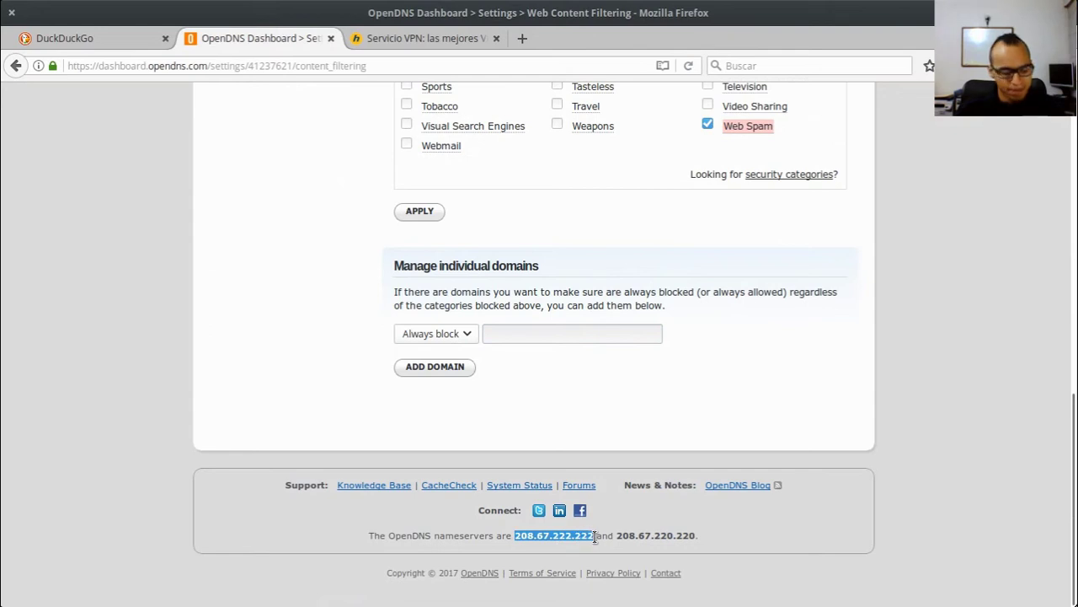
{"action": "key", "text": "alt+Tab"}
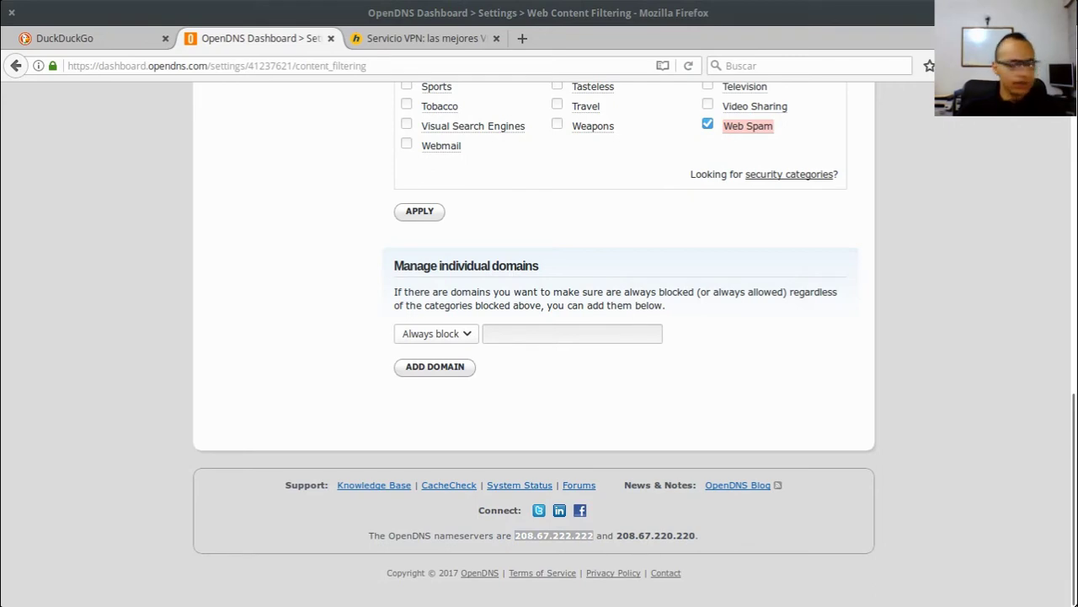
{"action": "left_click", "coordinate": [372, 41]}
{"action": "left_click", "coordinate": [439, 93]}
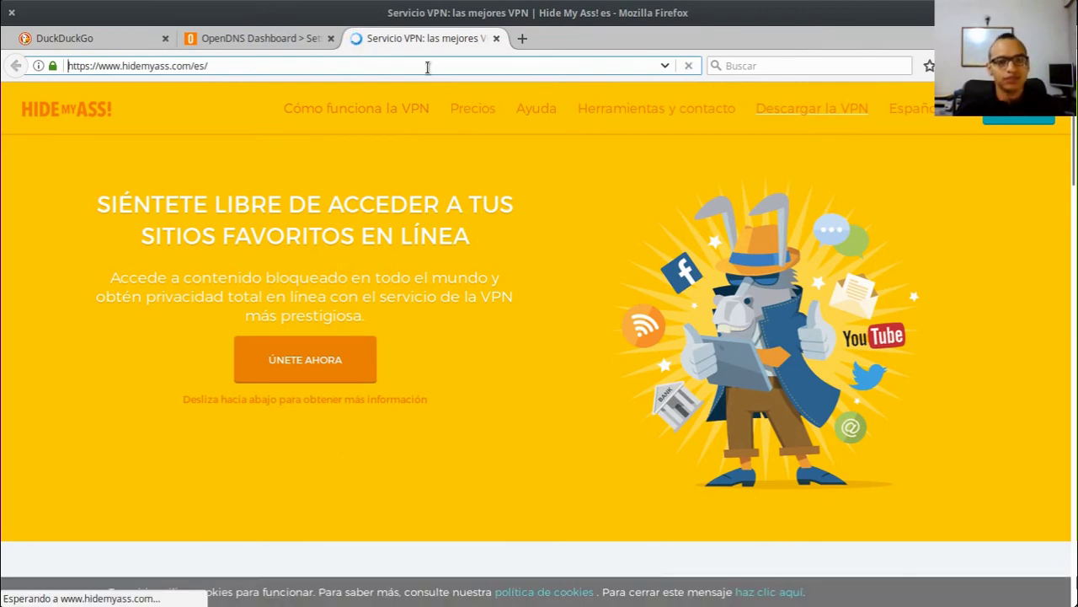
Step: Reopen hidemyass.com in a fresh tab and select its full address
{"action": "left_click", "coordinate": [496, 39]}
{"action": "left_click", "coordinate": [363, 38]}
{"action": "type", "text": "hide"}
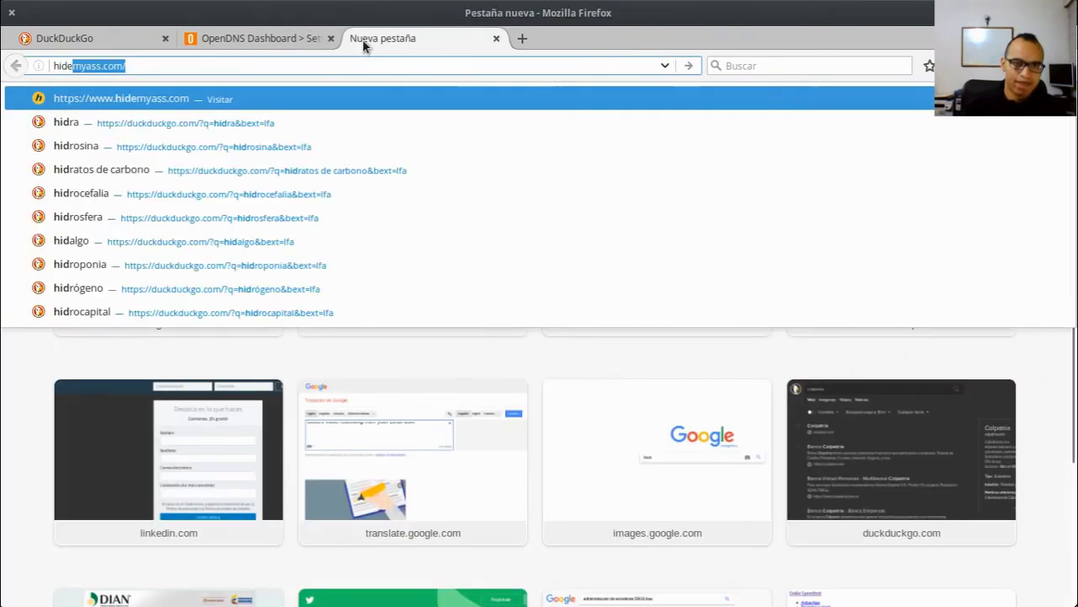
{"action": "key", "text": "Return"}
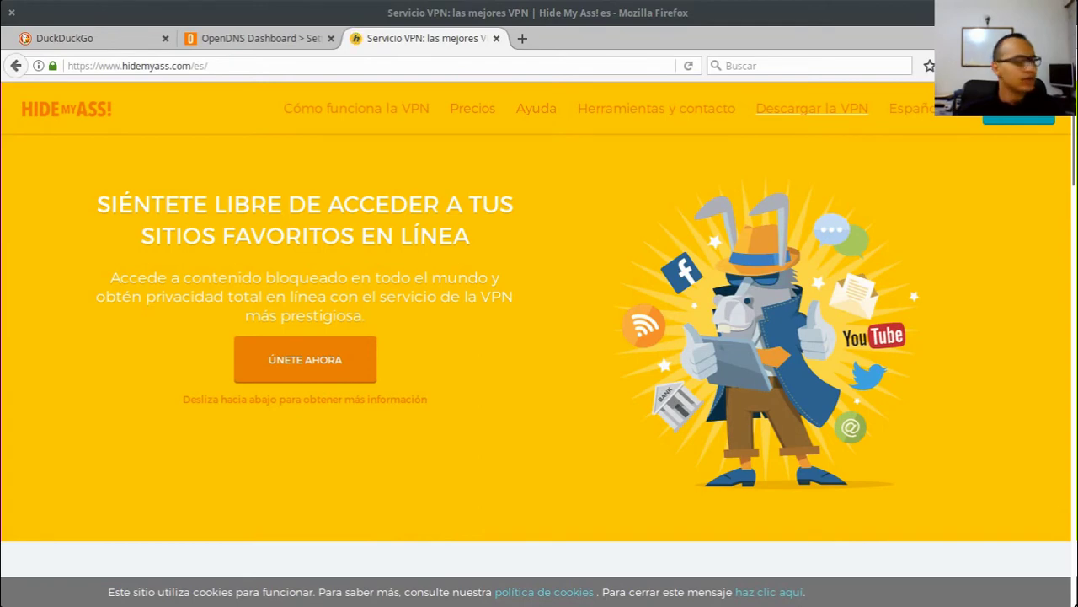
{"action": "left_click", "coordinate": [315, 68]}
{"action": "key", "text": "ctrl+c"}
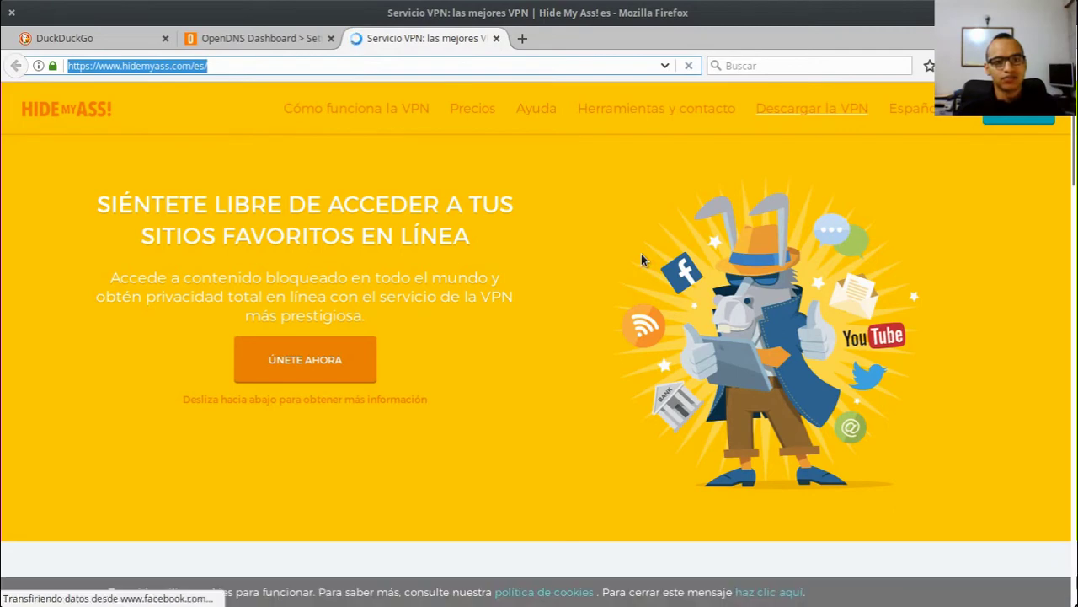
Step: Load hidemyass.com in a private window, showing OpenDNS's Proxy/Anonymizer block page, and close the old tab
{"action": "key", "text": "ctrl+t"}
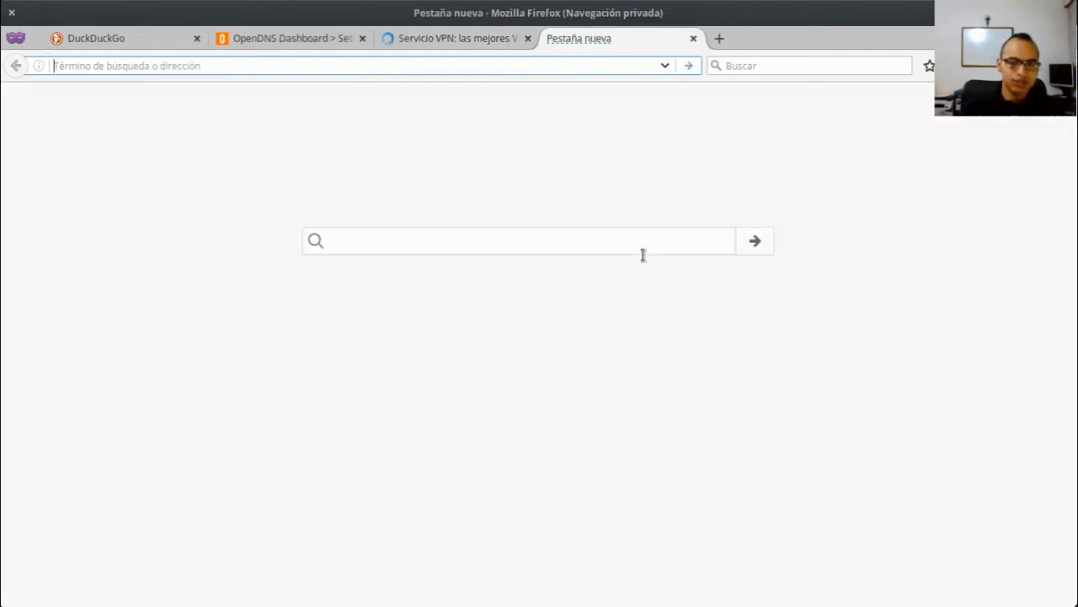
{"action": "key", "text": "ctrl+v"}
{"action": "key", "text": "Return"}
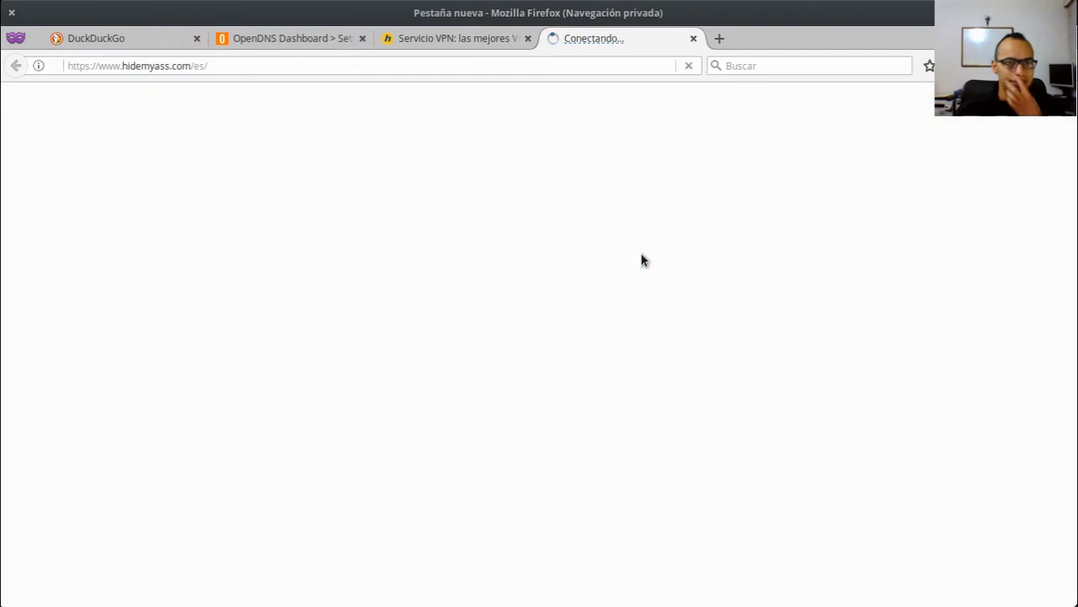
{"action": "left_click", "coordinate": [528, 39]}
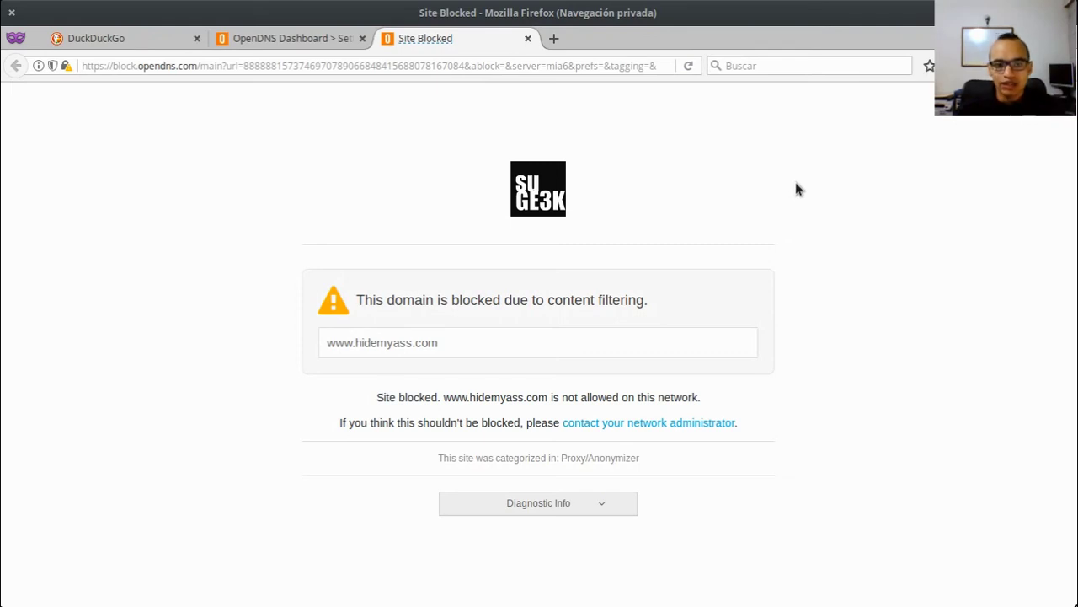
Step: Highlight the block page's logo, content-filtering message and Site Blocked explanation
{"action": "left_click_drag", "start_coordinate": [274, 140], "coordinate": [689, 249]}
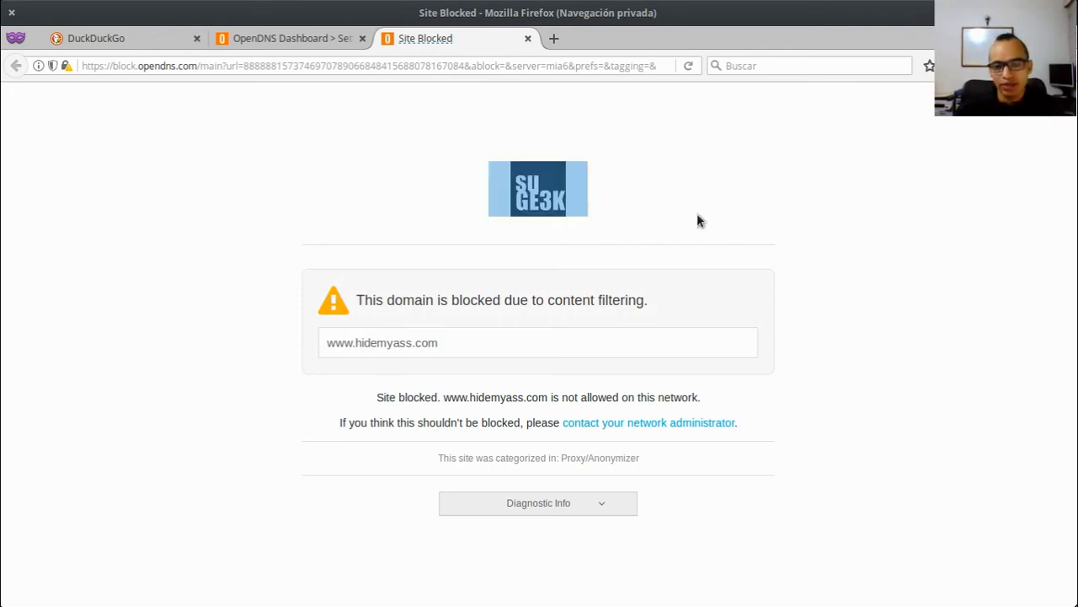
{"action": "left_click", "coordinate": [697, 221]}
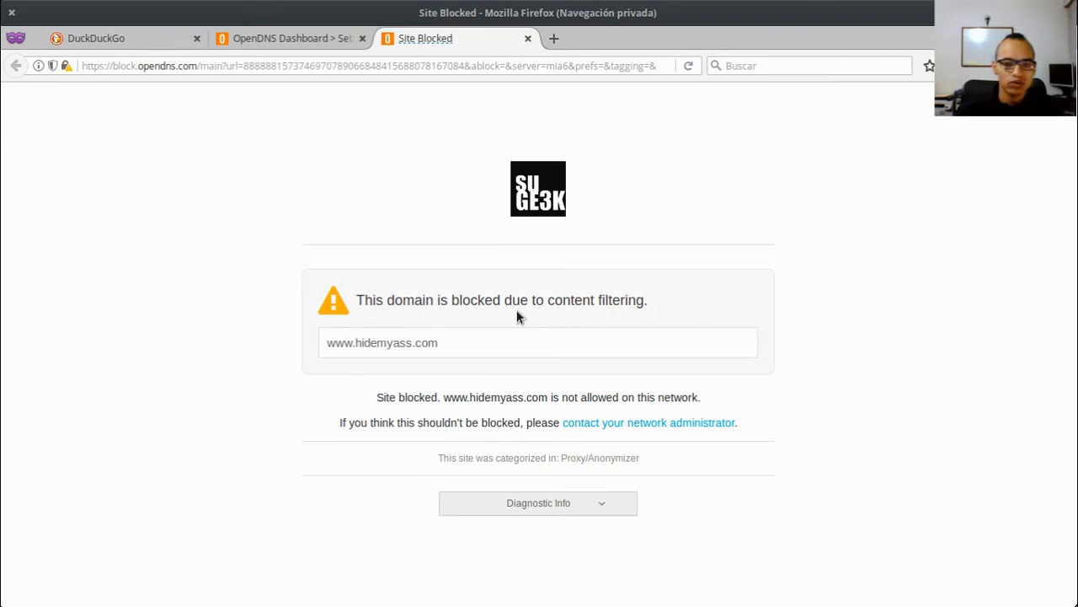
{"action": "left_click_drag", "start_coordinate": [414, 301], "coordinate": [657, 306]}
{"action": "left_click", "coordinate": [658, 307]}
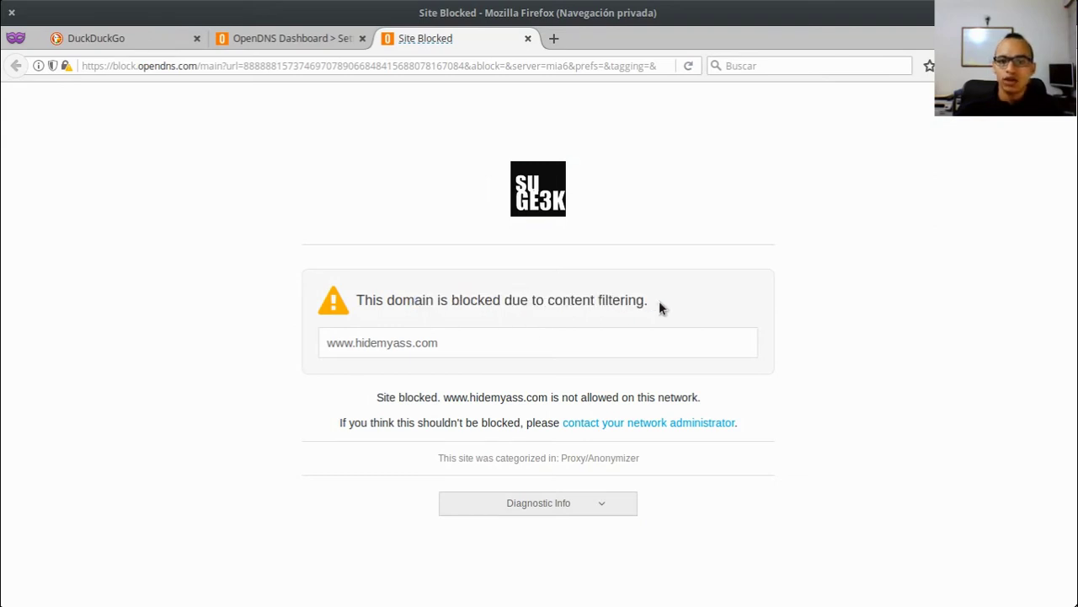
{"action": "left_click_drag", "start_coordinate": [322, 392], "coordinate": [716, 399]}
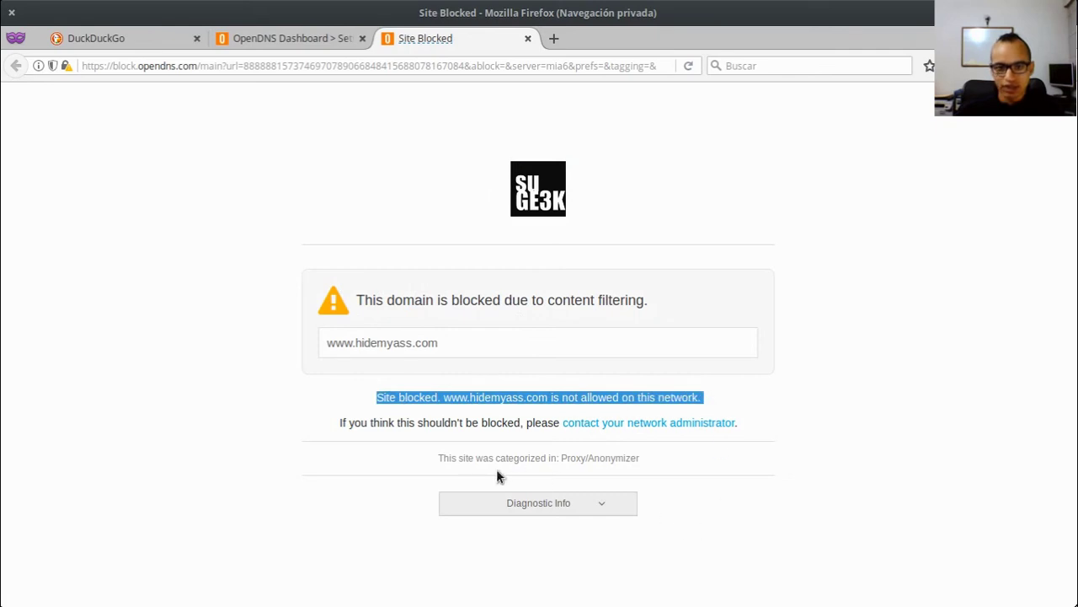
Step: Expand the contact-your-network-administrator form, try its email and message fields, then return to the block page
{"action": "left_click", "coordinate": [662, 426]}
{"action": "scroll", "coordinate": [898, 393], "scroll_direction": "down", "scroll_amount": 5}
{"action": "scroll", "coordinate": [755, 351], "scroll_direction": "up", "scroll_amount": 2}
{"action": "scroll", "coordinate": [760, 352], "scroll_direction": "down", "scroll_amount": 2}
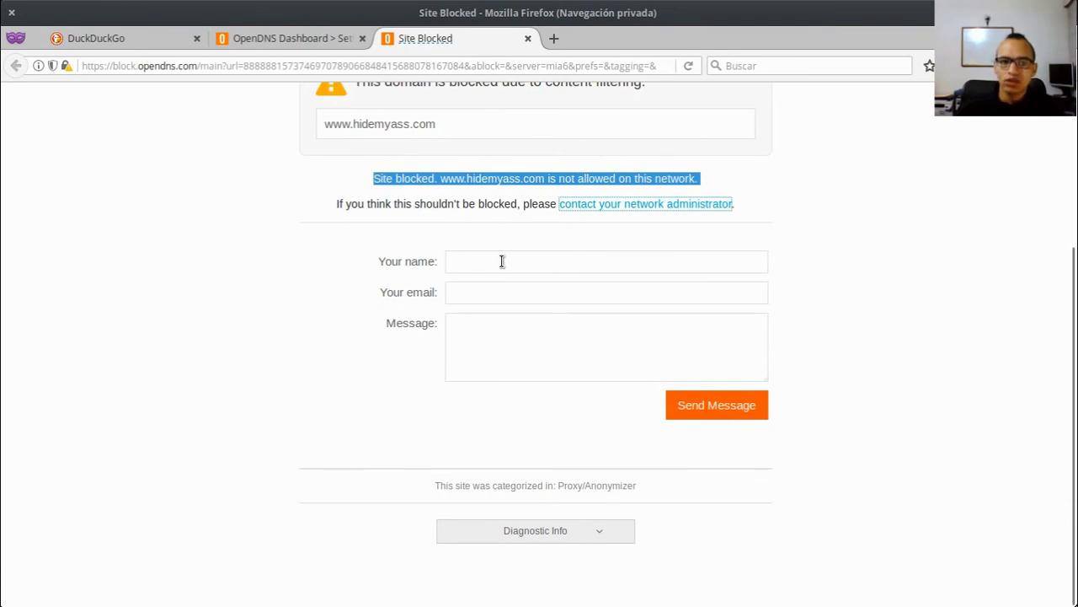
{"action": "left_click", "coordinate": [493, 291]}
{"action": "left_click", "coordinate": [483, 342]}
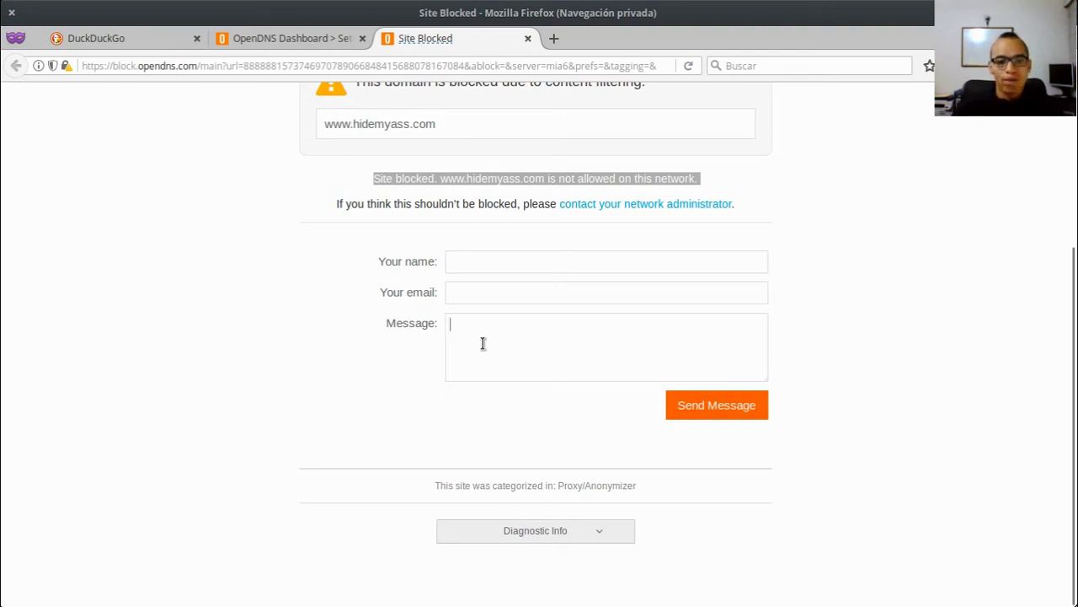
{"action": "scroll", "coordinate": [630, 341], "scroll_direction": "up", "scroll_amount": 5}
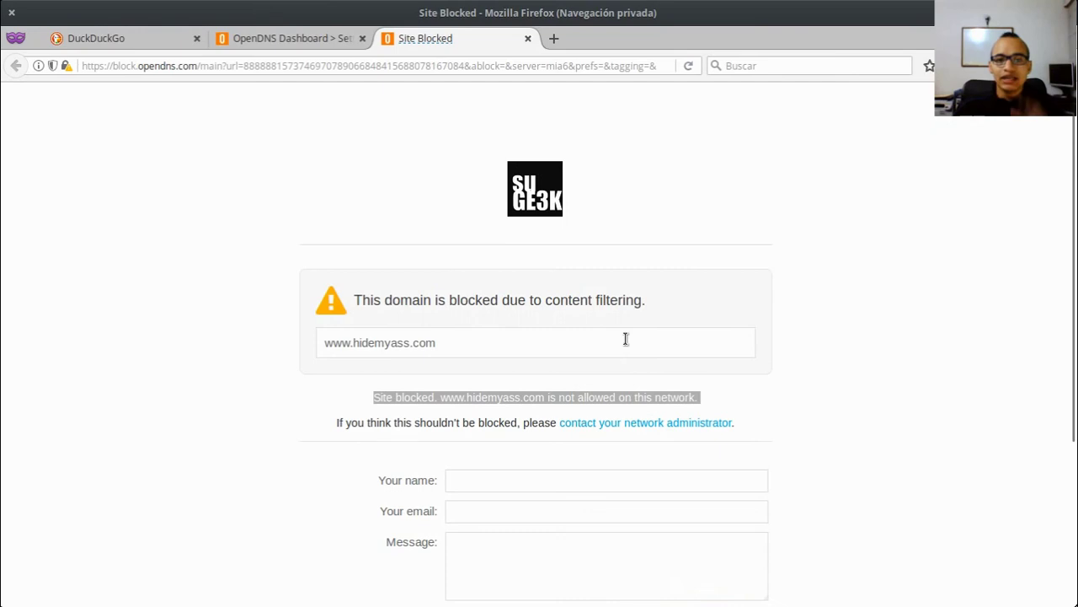
{"action": "left_click", "coordinate": [353, 40]}
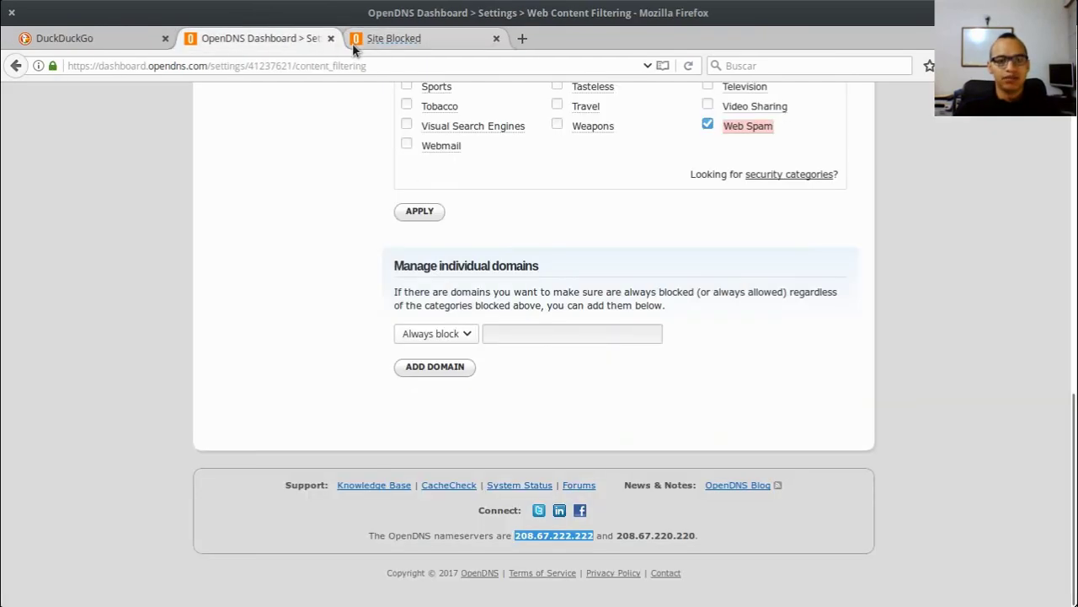
{"action": "key", "text": "alt+Tab"}
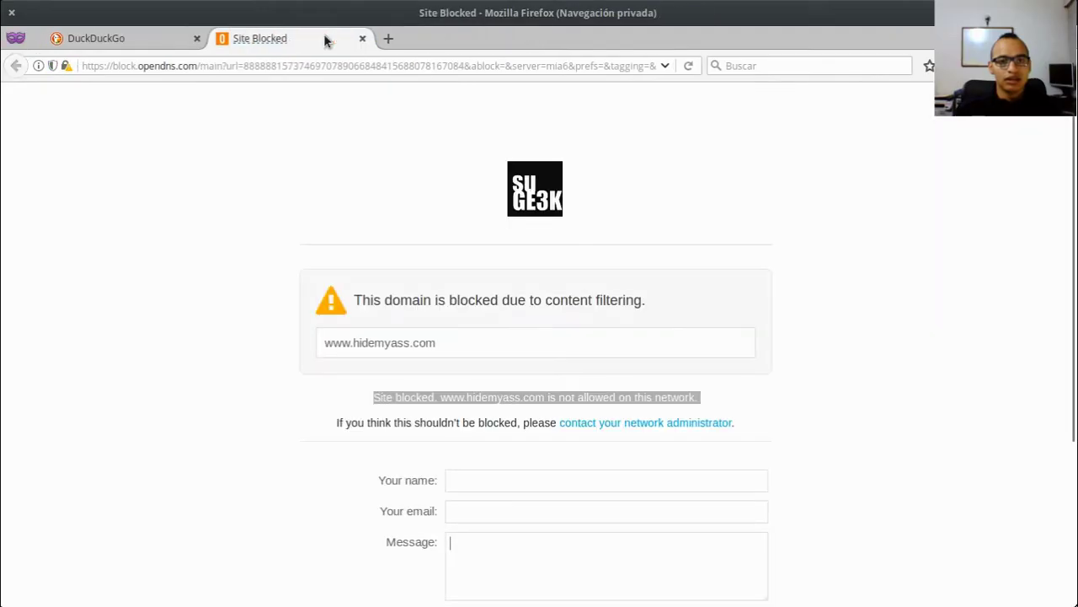